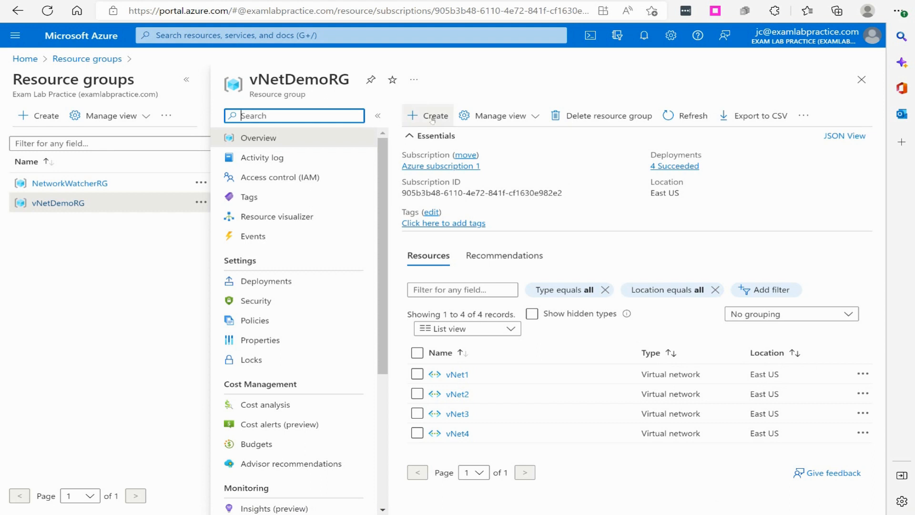
- Search the Marketplace for "firewall" from the vNetDemoRG resource group and start creating Microsoft's Firewall
click(427, 116)
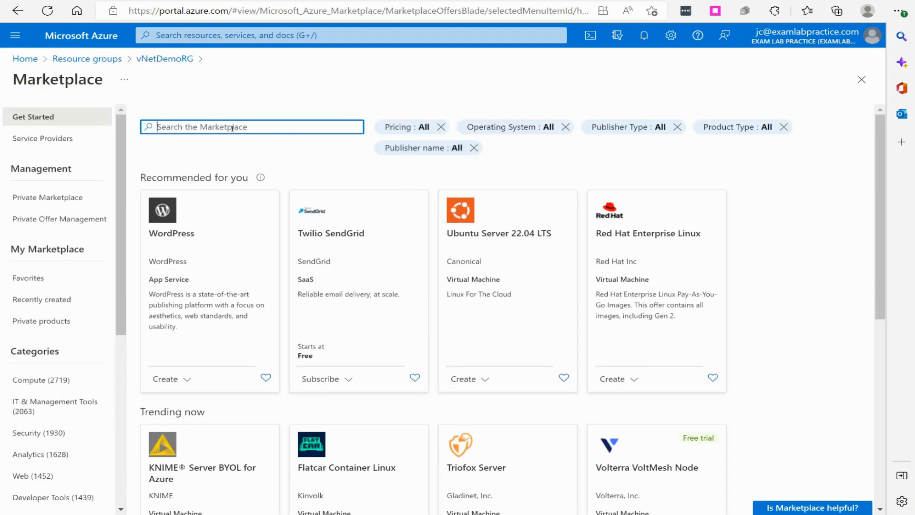
text(firewall)
key(Return)
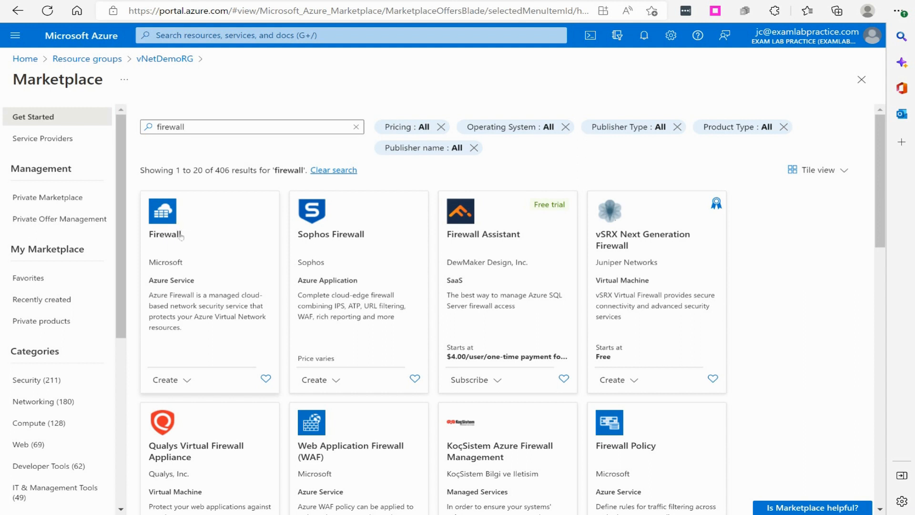
click(182, 379)
click(174, 401)
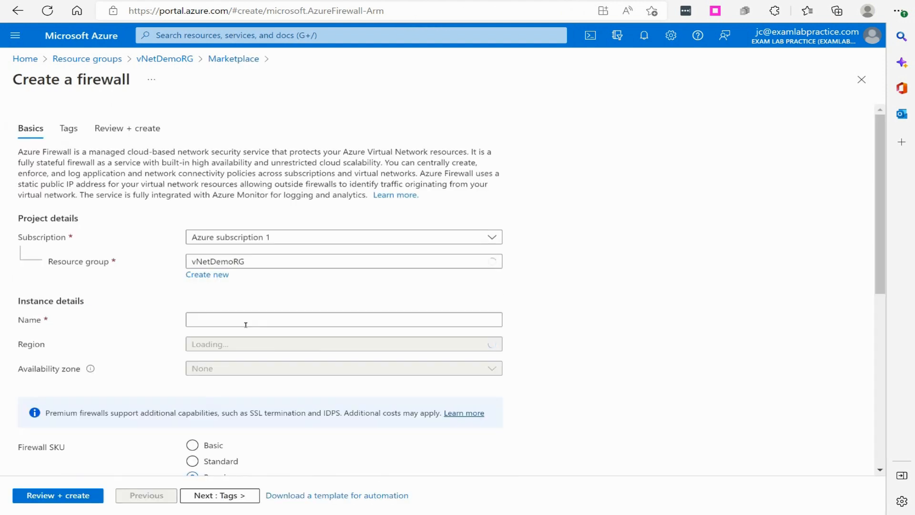
- Copy the subnet name AzureFirewallSubnet from the virtual network settings of the firewall creation form
scroll(235, 271, down, 7)
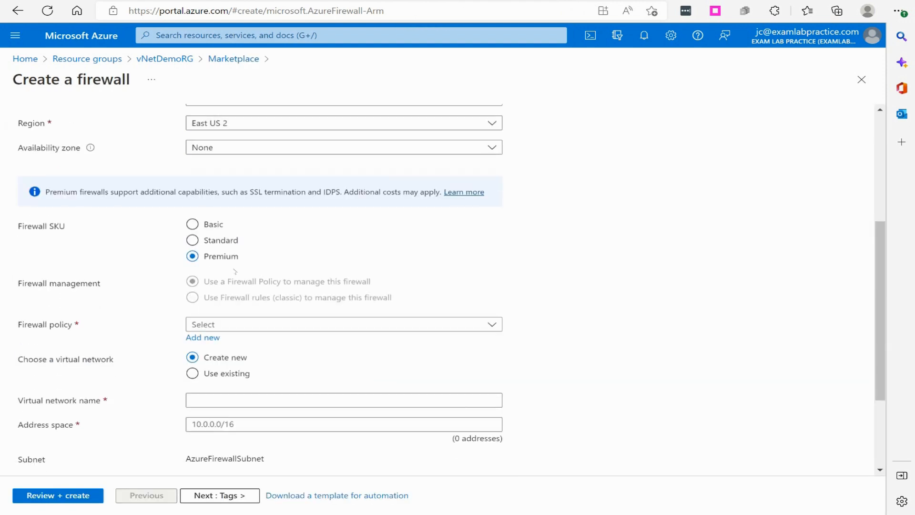
scroll(168, 325, down, 1)
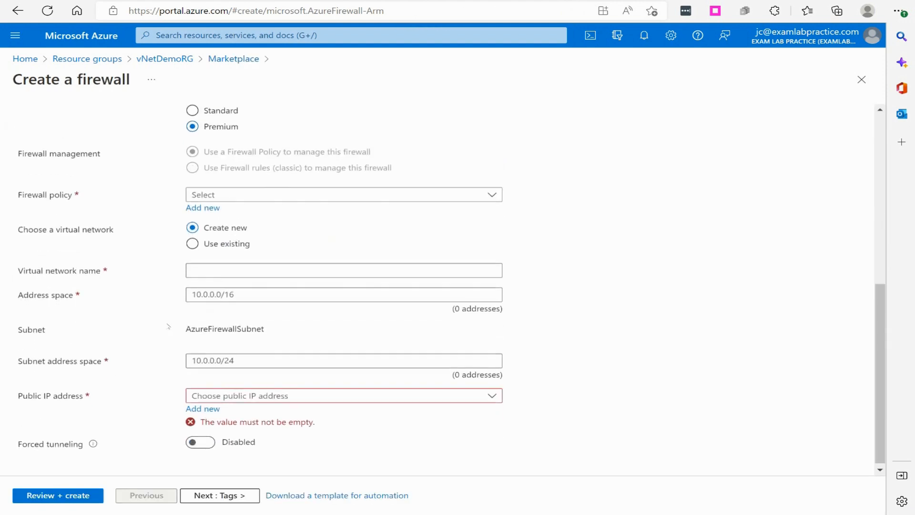
drag(189, 326, 271, 330)
key(ctrl+c)
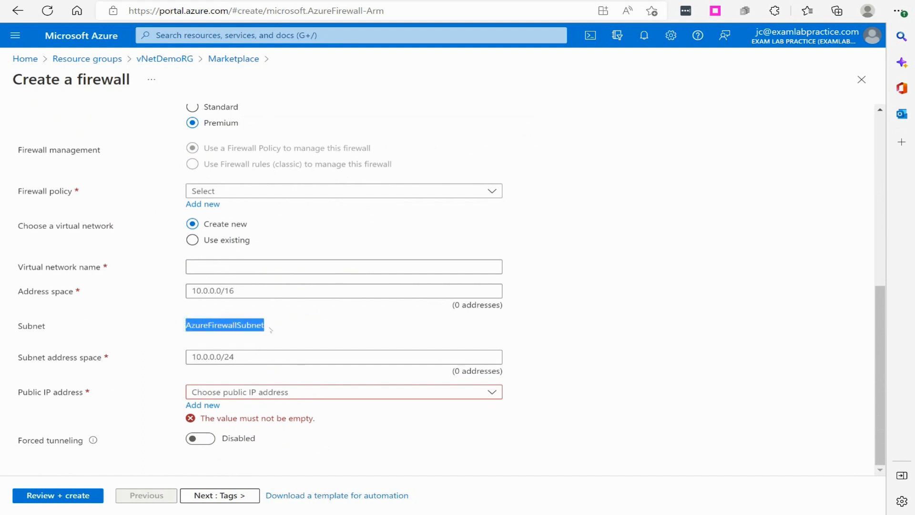
right_click(241, 327)
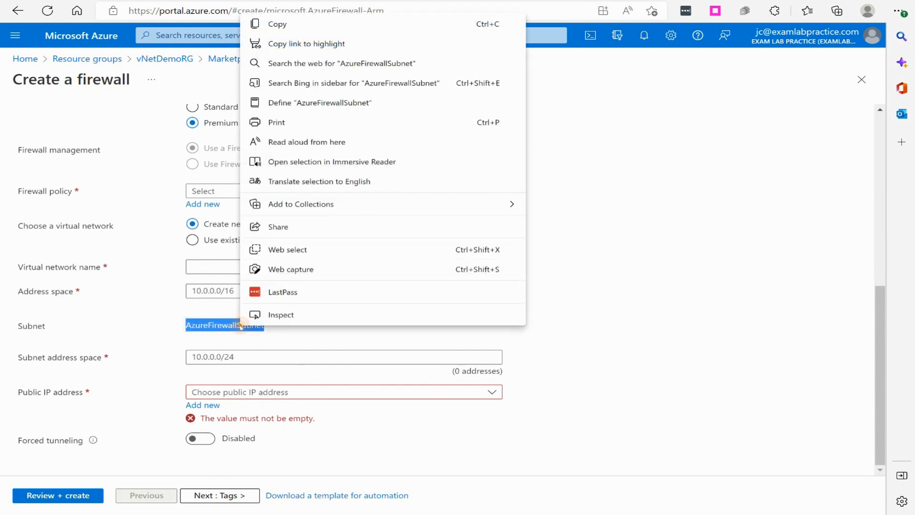
click(267, 26)
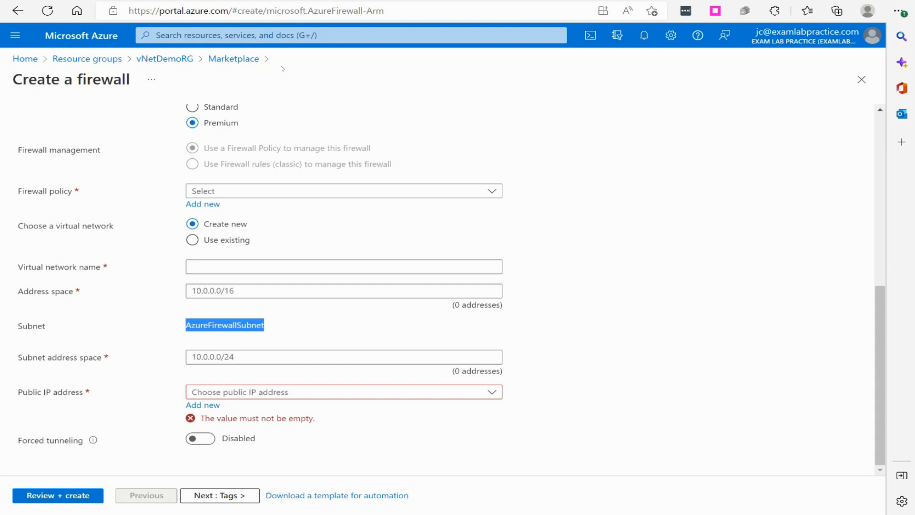
- Add a subnet named AzureFirewallSubnet with the address range 10.1.10.0/24 to vNet1 in vNetDemoRG
click(167, 59)
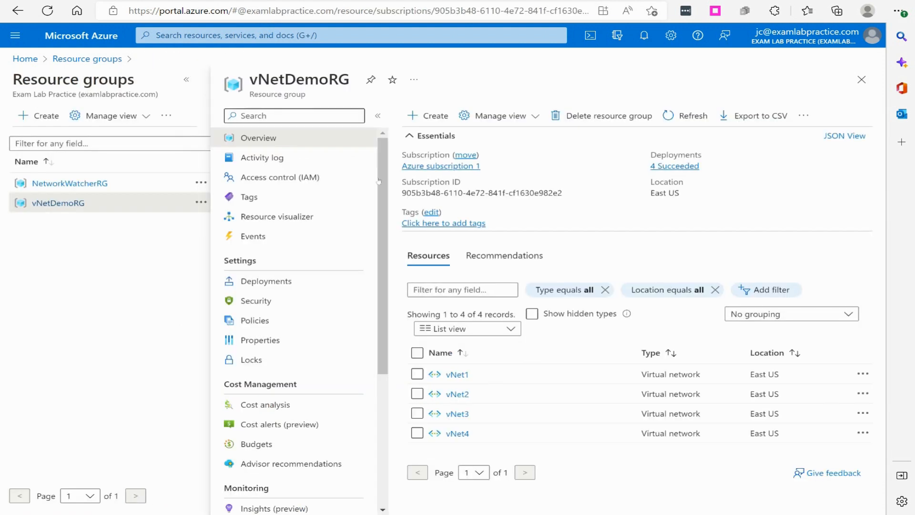
click(460, 375)
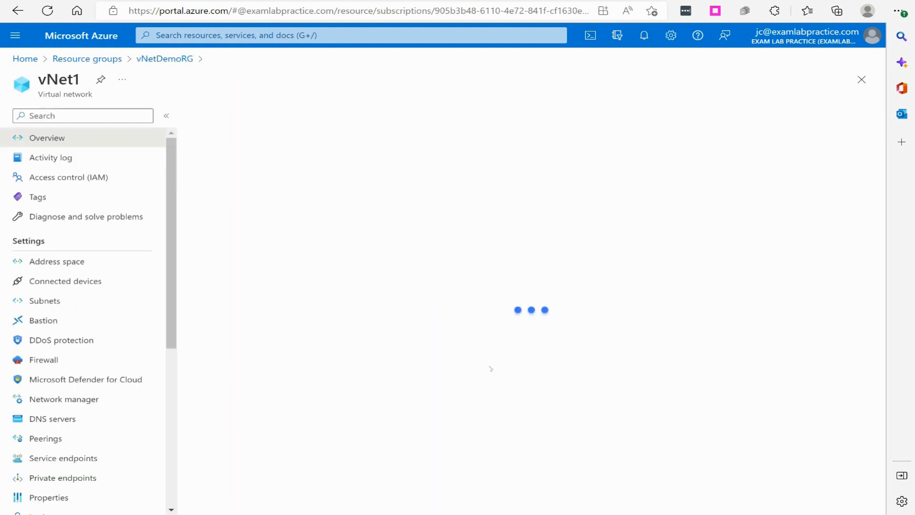
click(51, 303)
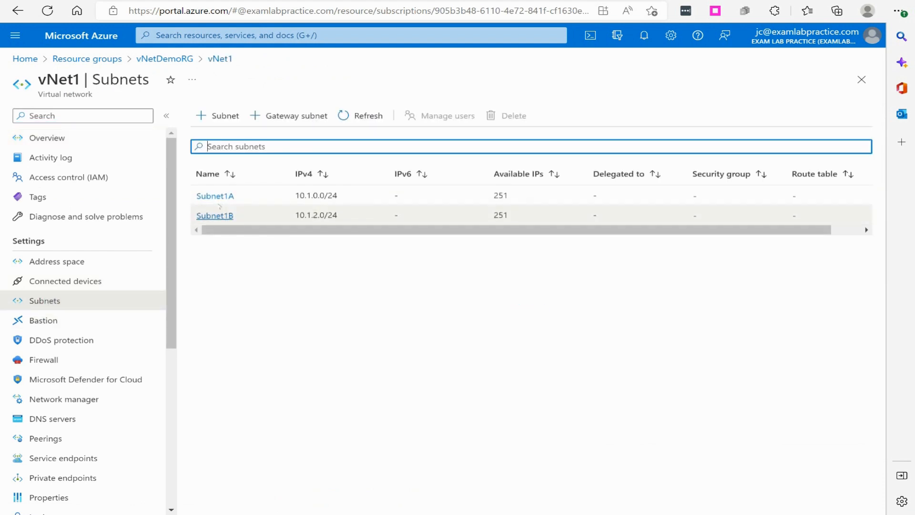
click(224, 116)
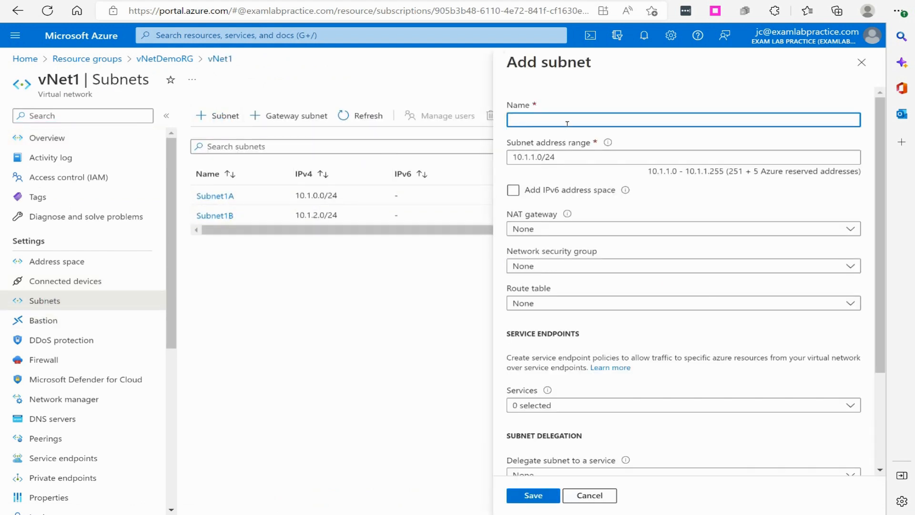
key(ctrl+v)
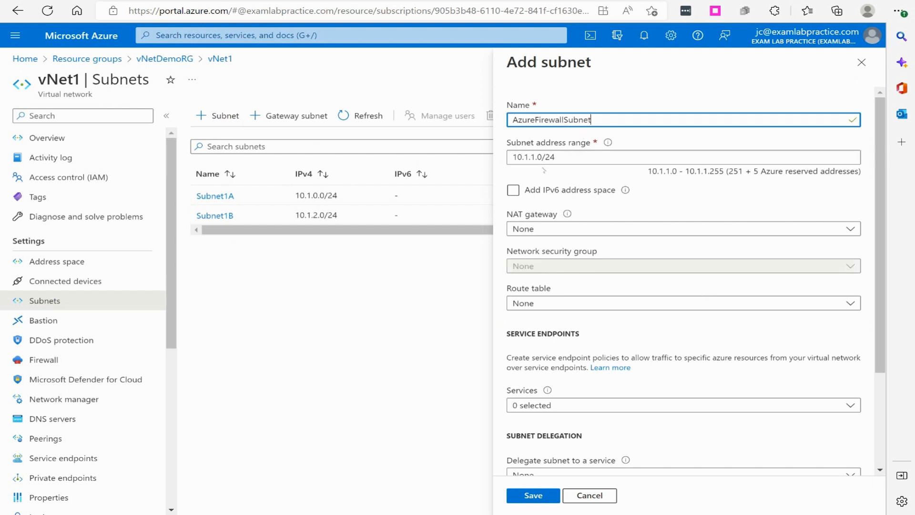
click(533, 157)
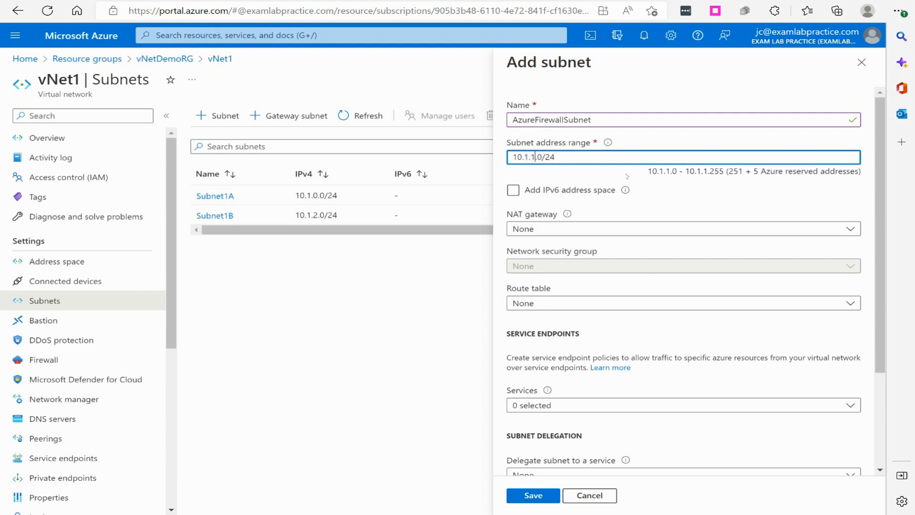
text(0)
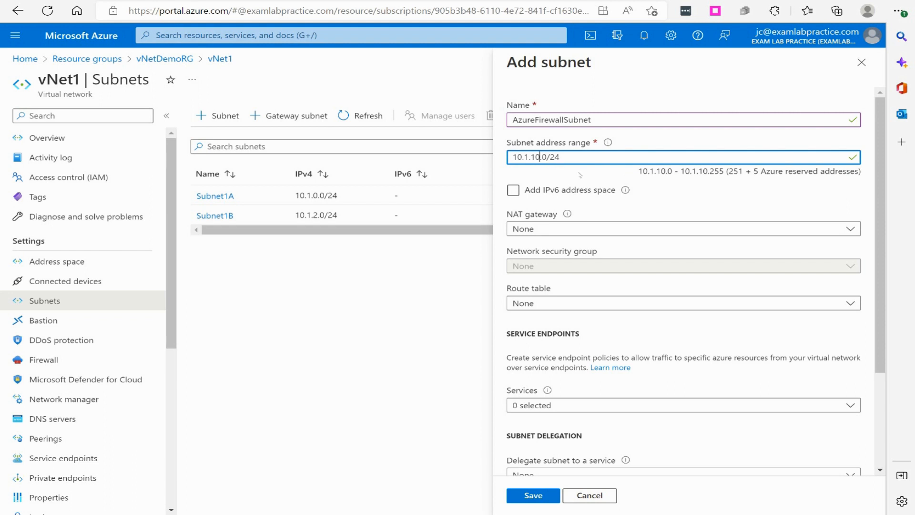
click(544, 491)
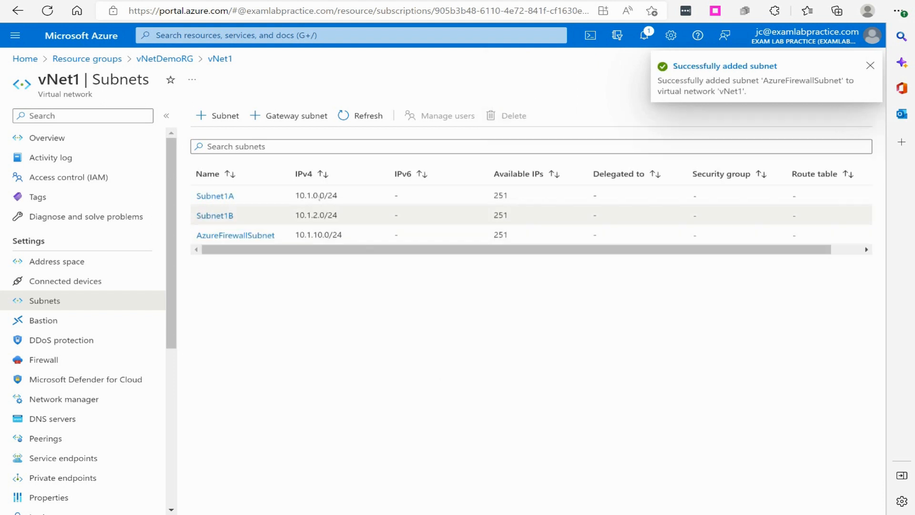
- Return to the vNetDemoRG resource group and begin a new Microsoft Firewall by searching the Marketplace for "firewall"
click(89, 60)
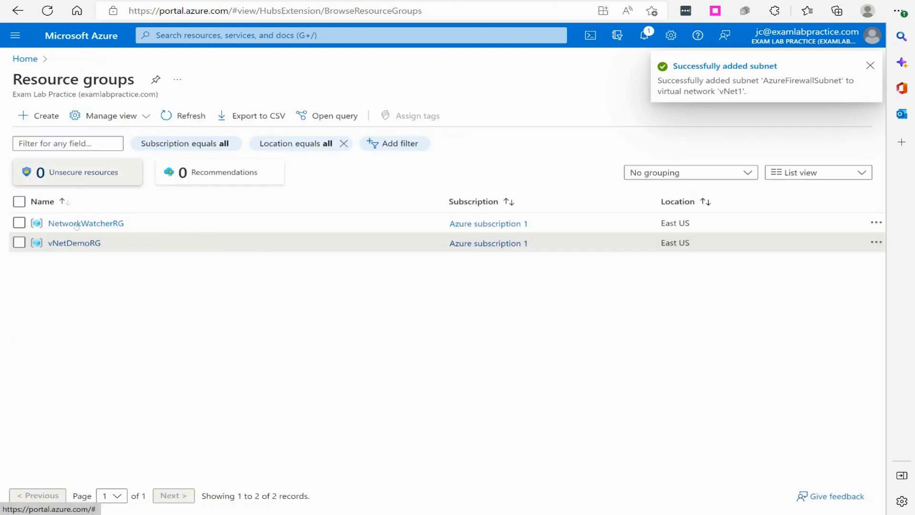
click(71, 242)
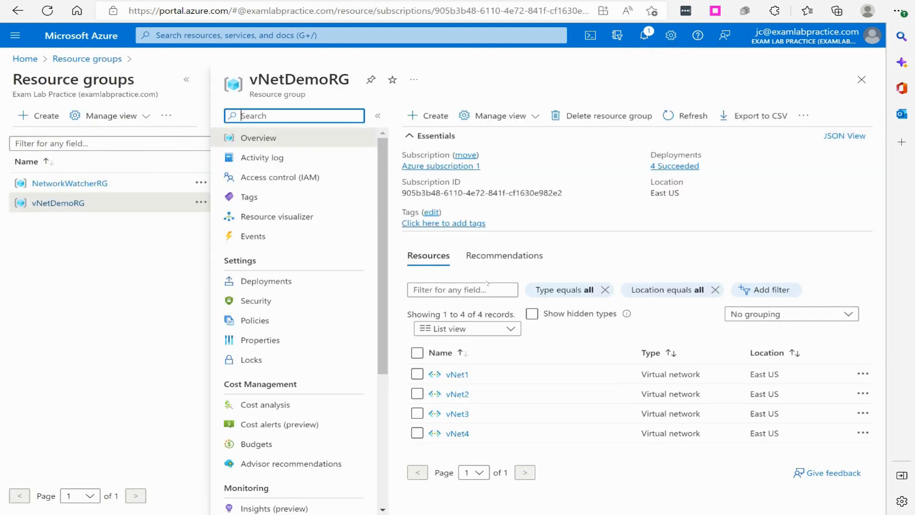
click(435, 115)
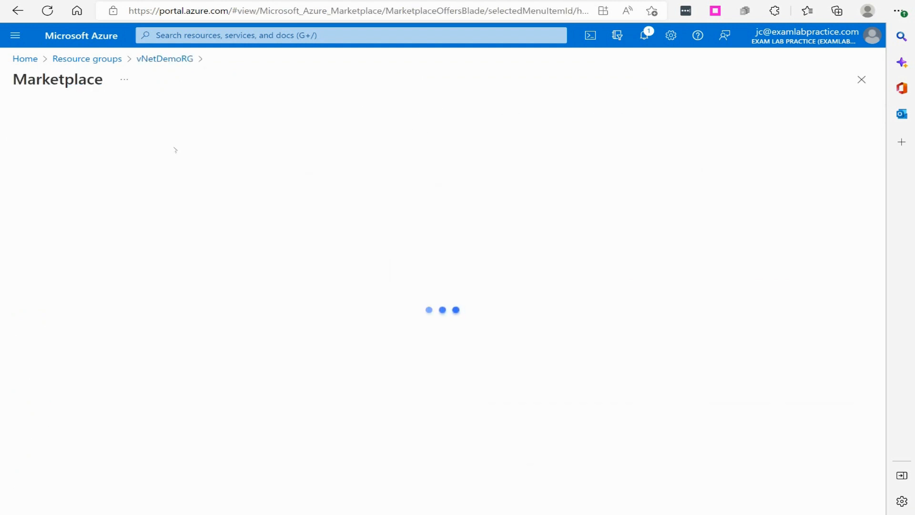
text(firewall)
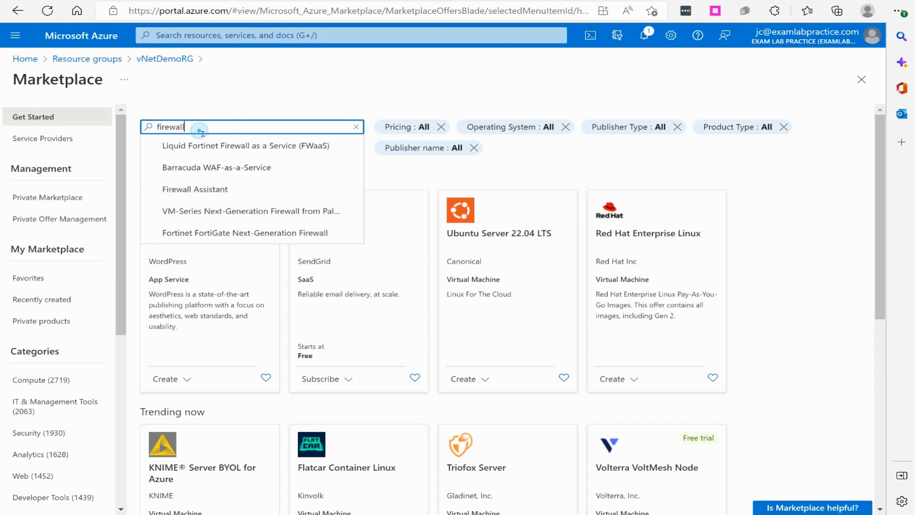
key(Return)
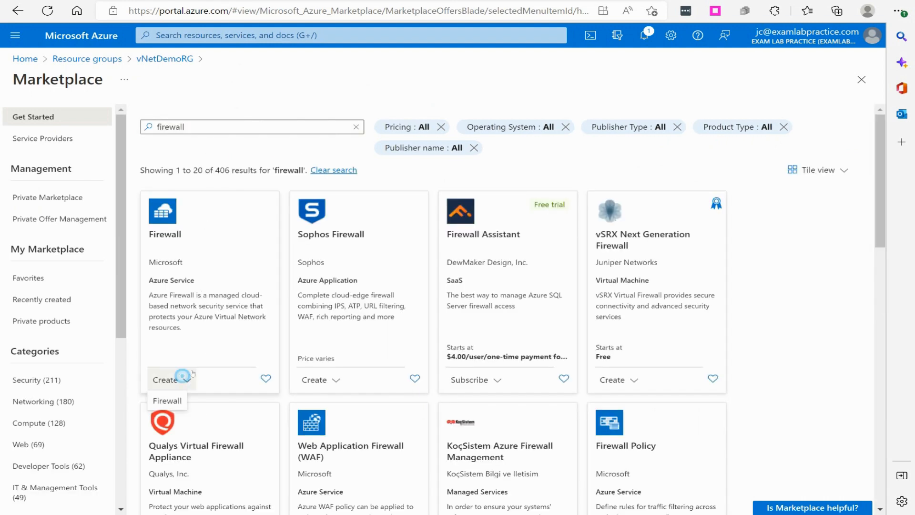
click(172, 402)
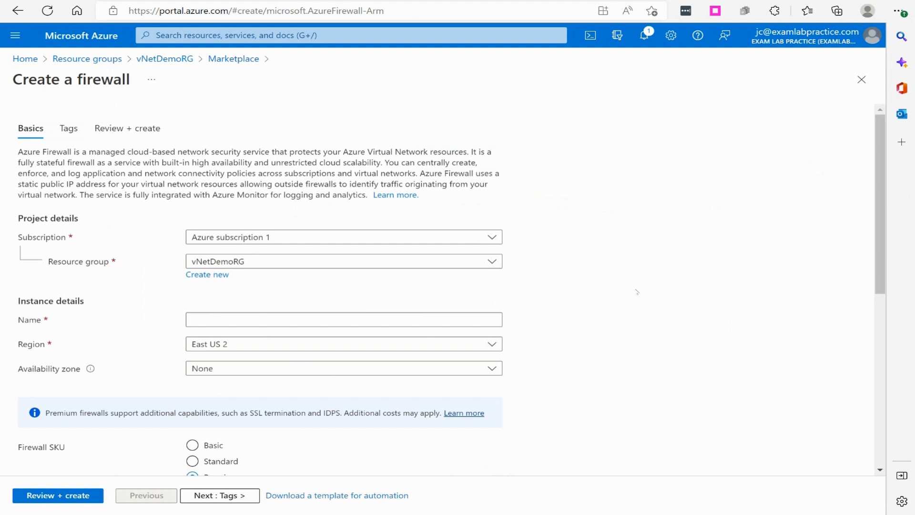
- Set the firewall's name to myfirewalldemo, its region to East US and its SKU to Standard
click(255, 320)
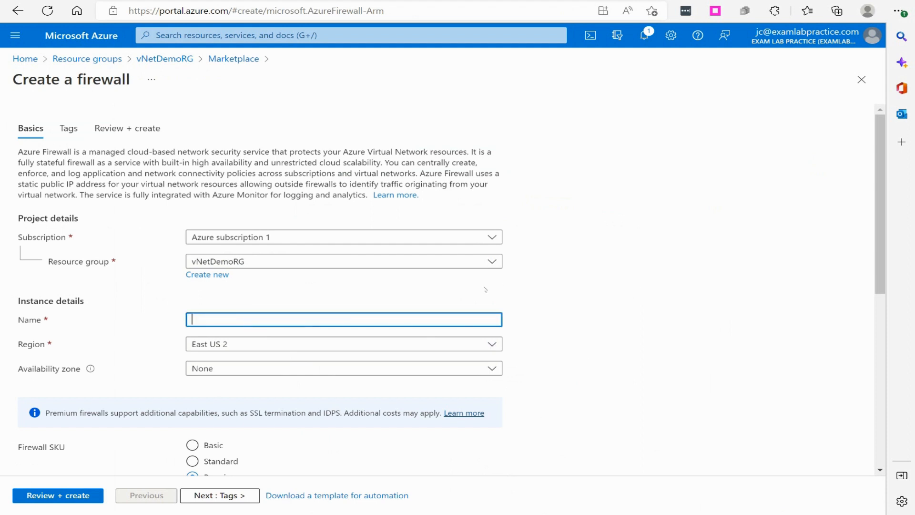
text(myfirewalldemo)
click(205, 344)
click(217, 273)
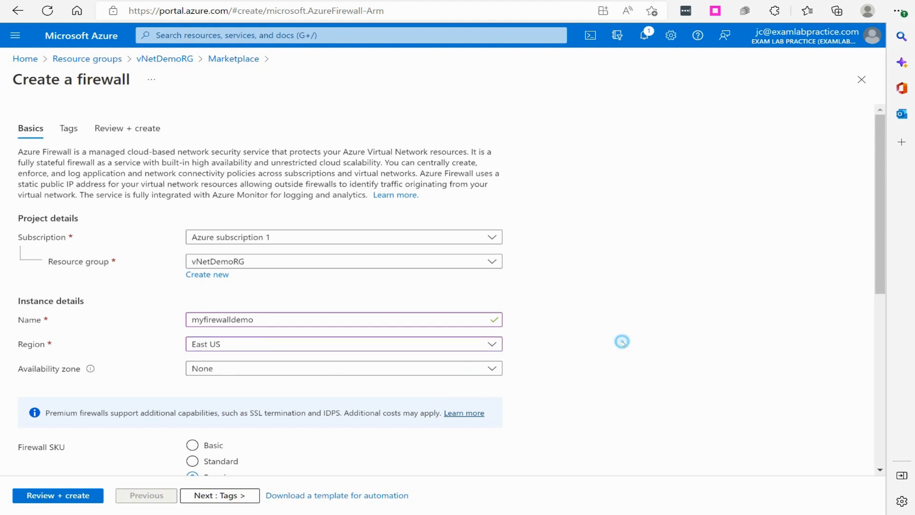
scroll(621, 341, down, 3)
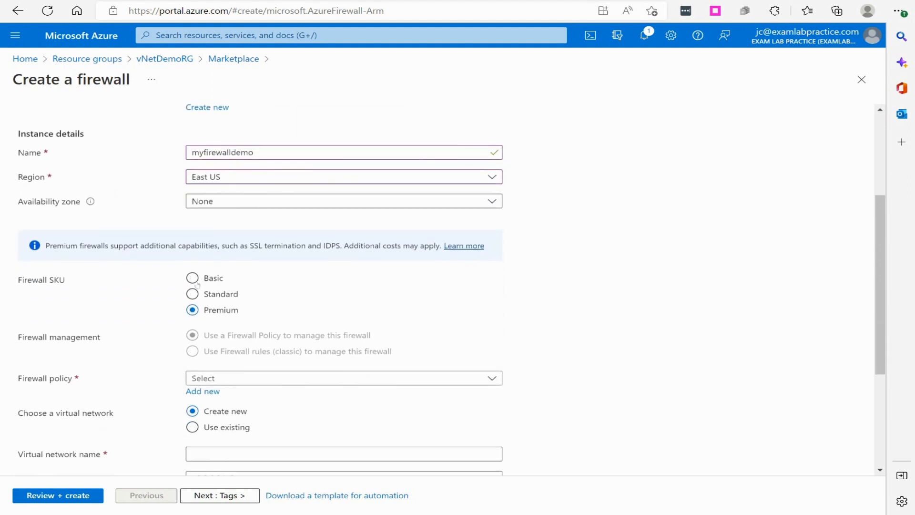
click(205, 295)
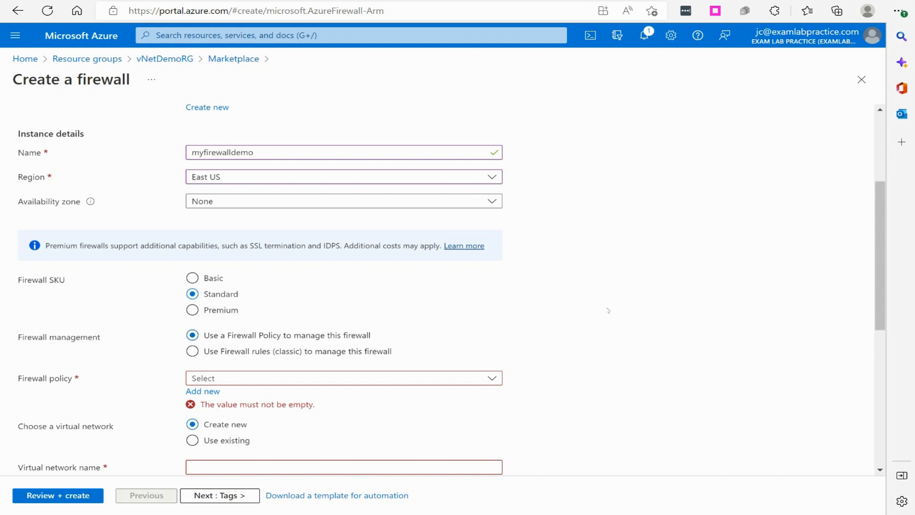
- Create a new firewall policy named myfirewallpolicydemo in the East US region with the Standard tier
scroll(608, 310, down, 1)
click(255, 322)
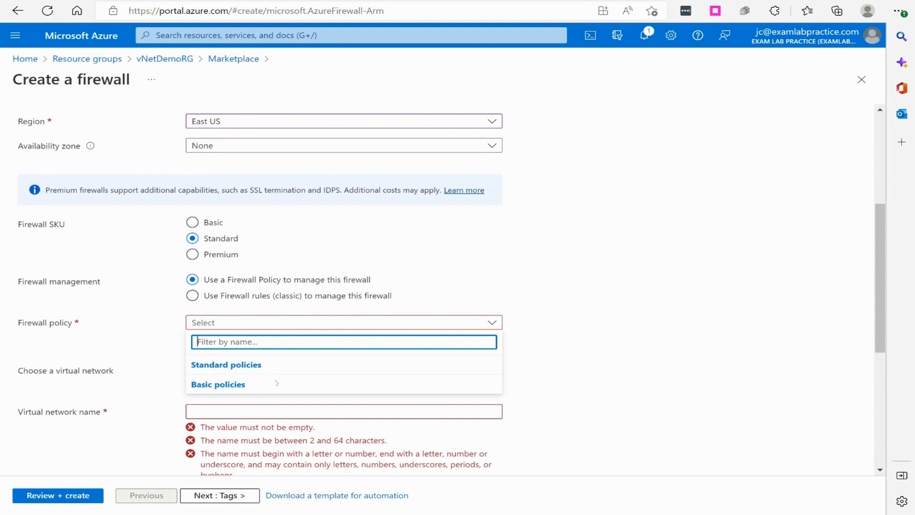
click(613, 321)
click(198, 336)
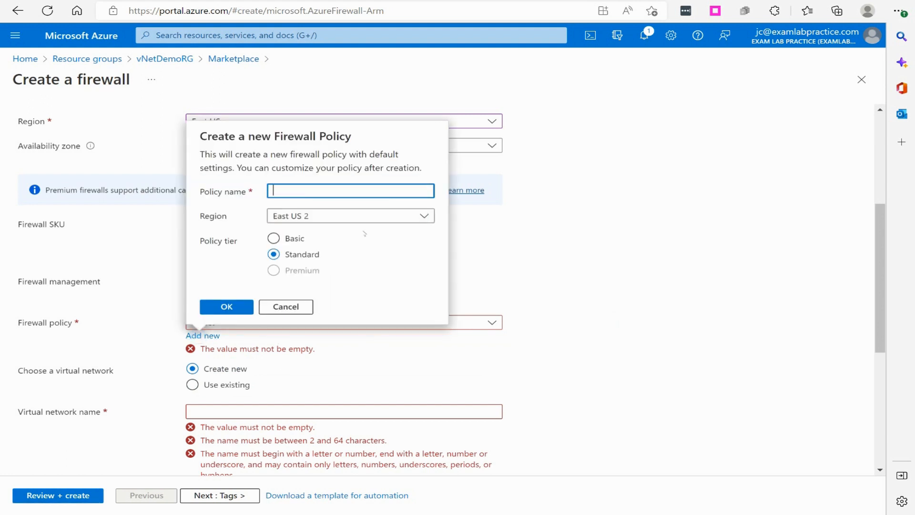
text(myfirewallpolicydemo)
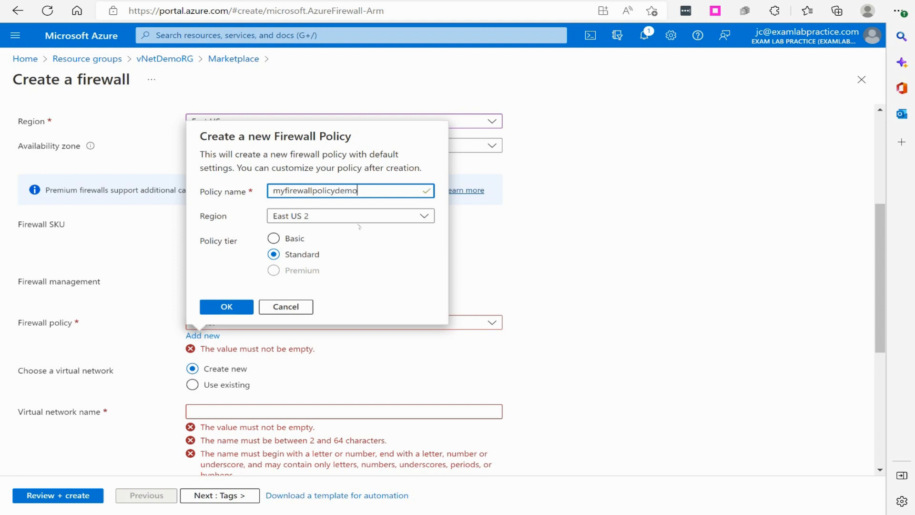
click(354, 214)
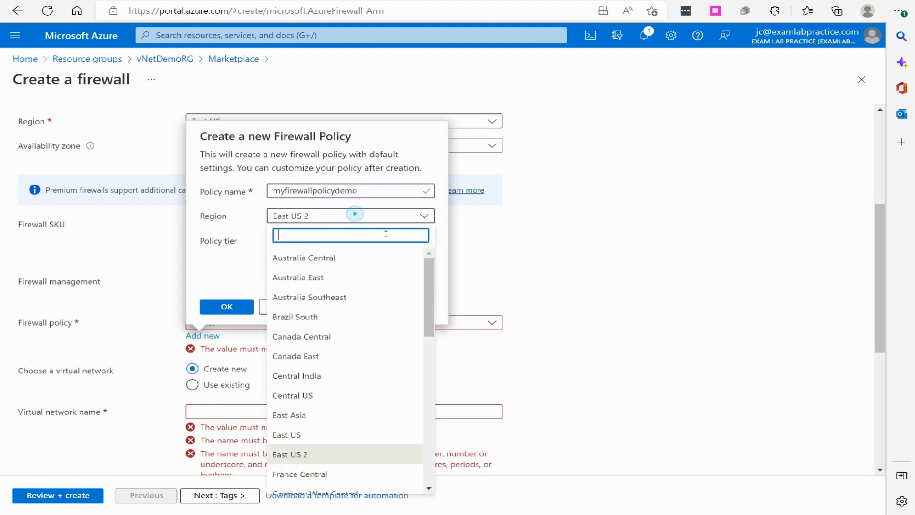
click(315, 435)
click(228, 309)
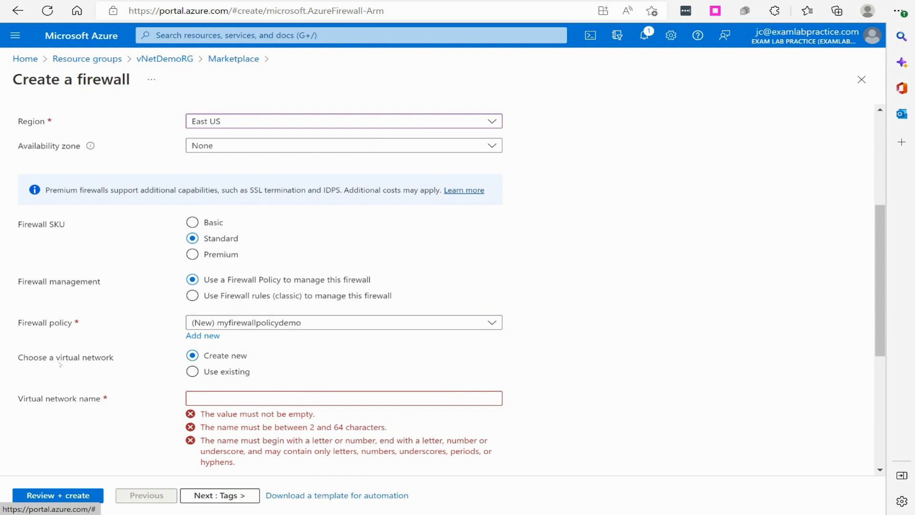
- Place the firewall in an existing virtual network, choosing vNet1 (vNetDemoRG)
click(193, 372)
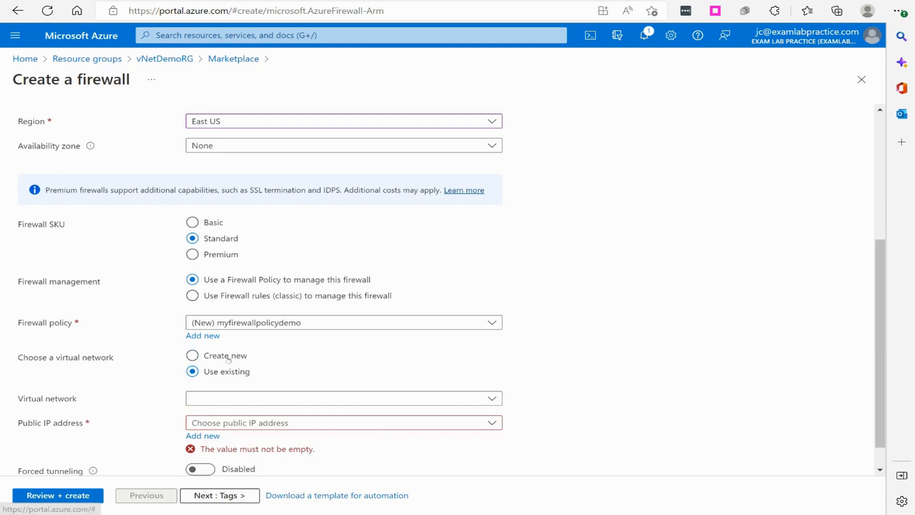
click(279, 398)
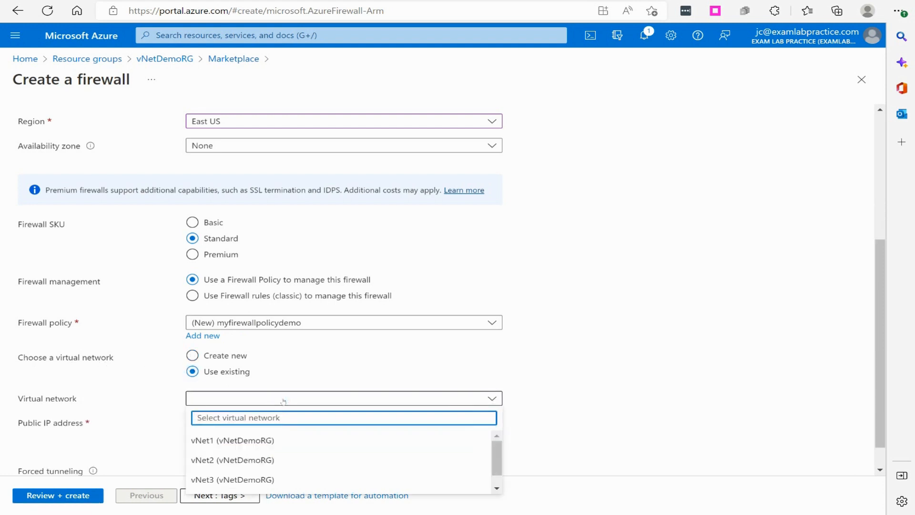
click(213, 444)
- Add a new public IP address named firewallPIP for the firewall
click(261, 428)
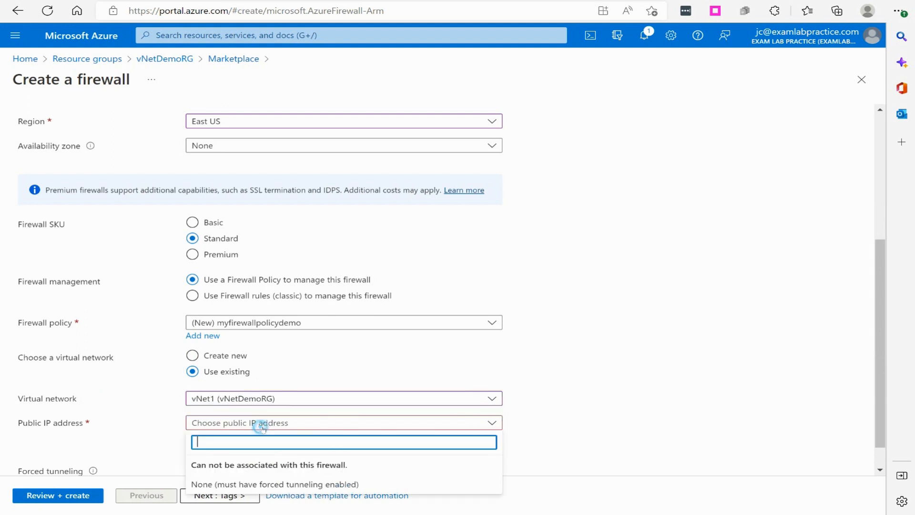
scroll(393, 370, down, 1)
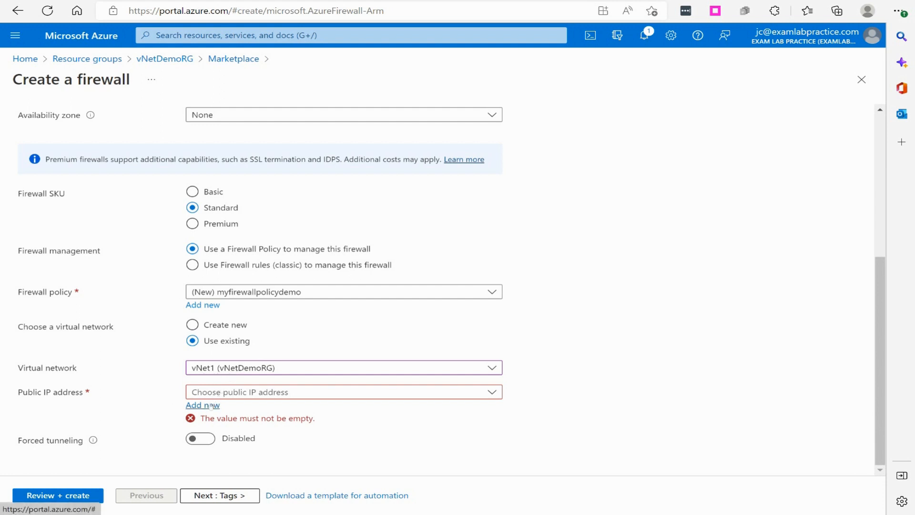
click(211, 405)
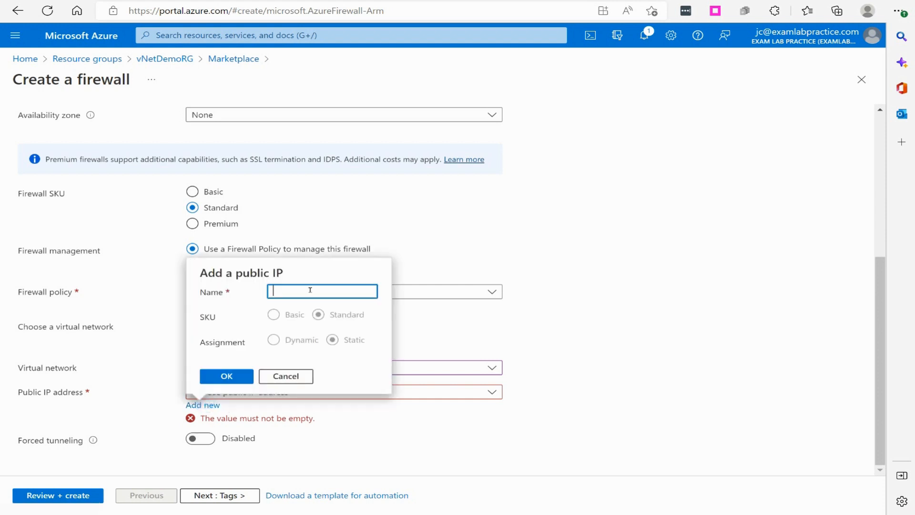
text(firewallPIP)
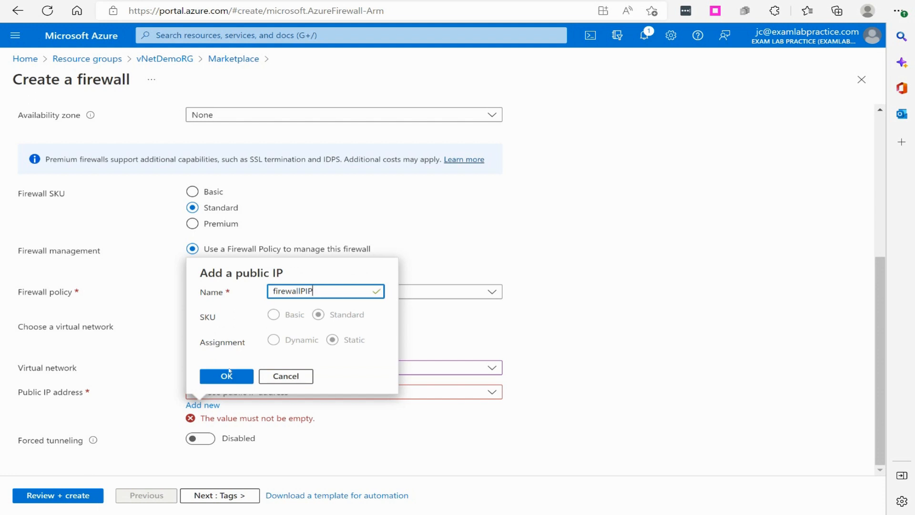
click(227, 377)
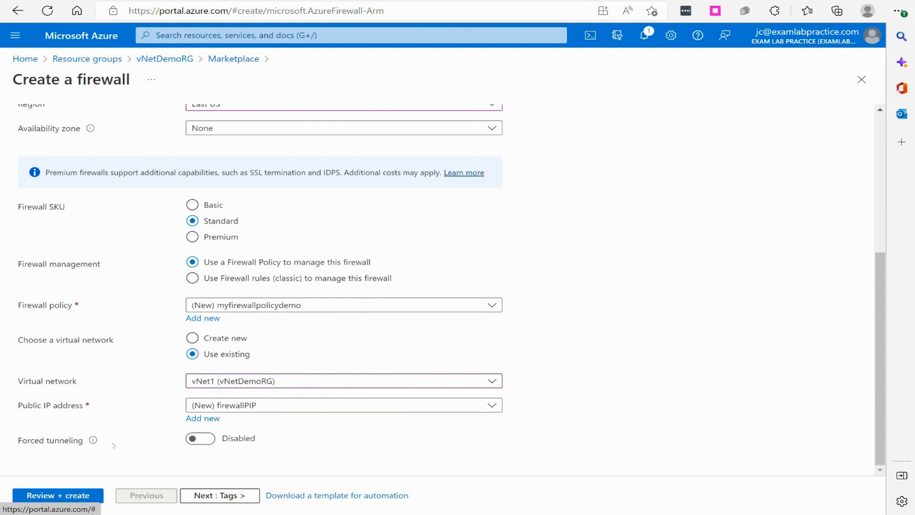
- Read the Microsoft Learn article on Azure Firewall forced tunneling, linked from the Forced tunneling setting's help, including its configuration section
mouse_move(95, 441)
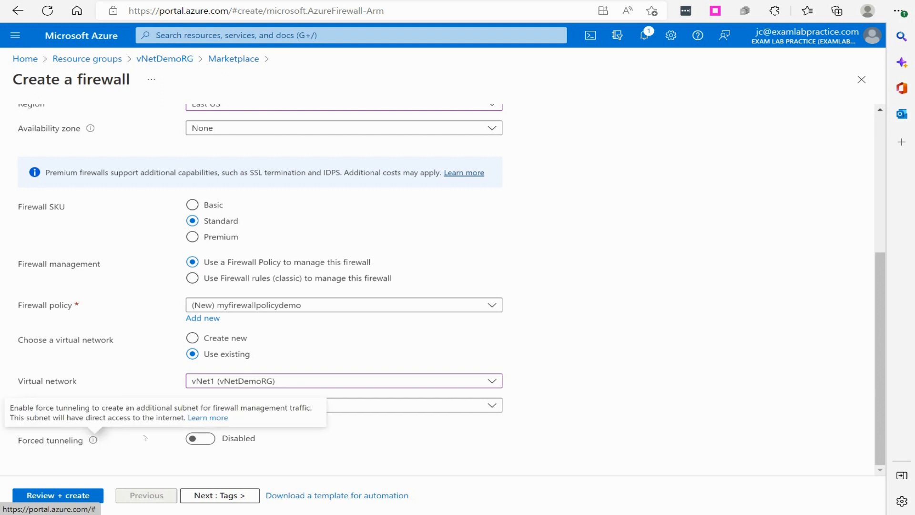
click(208, 418)
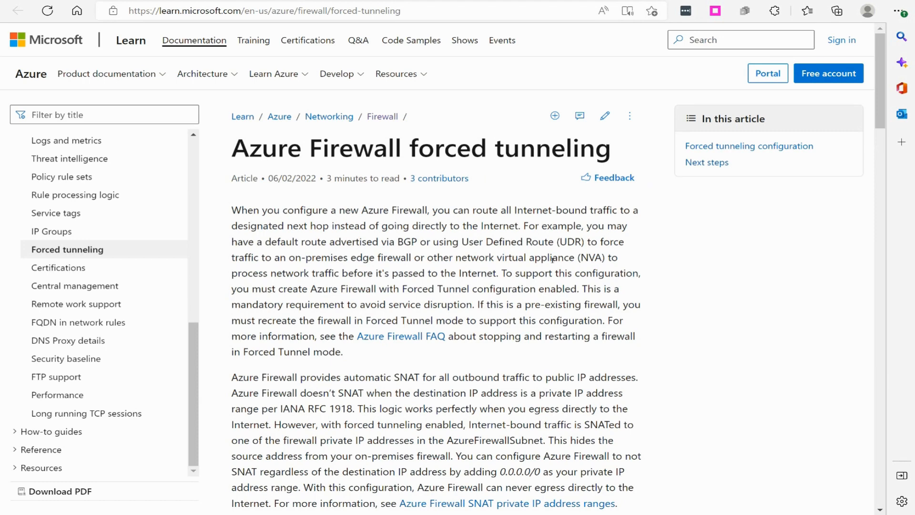
scroll(596, 264, down, 5)
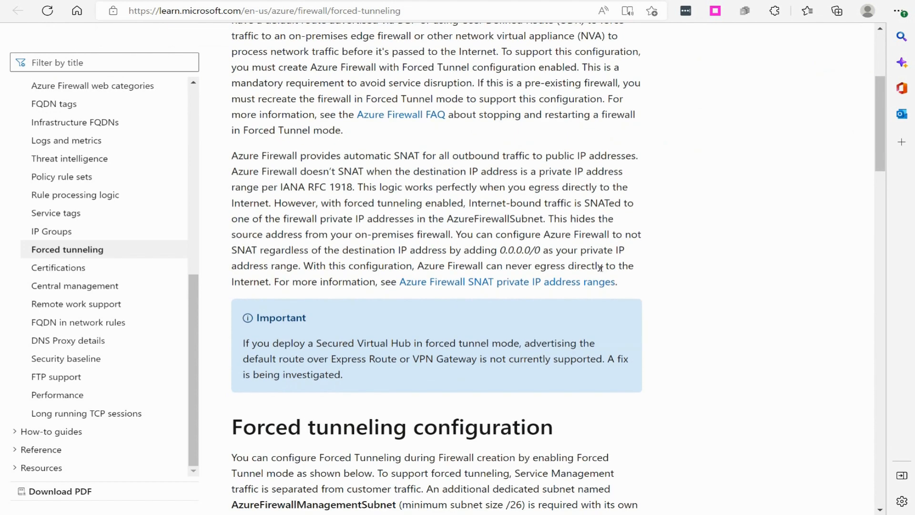
scroll(600, 268, down, 5)
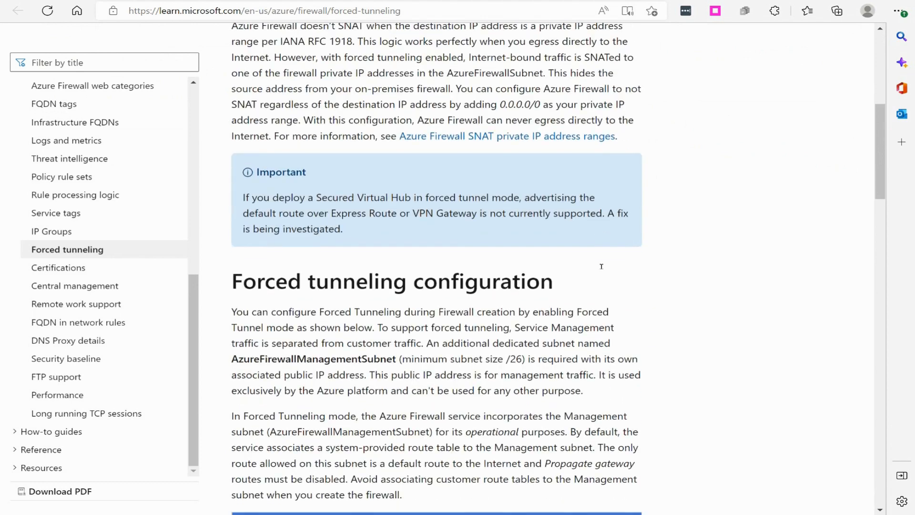
scroll(602, 267, down, 8)
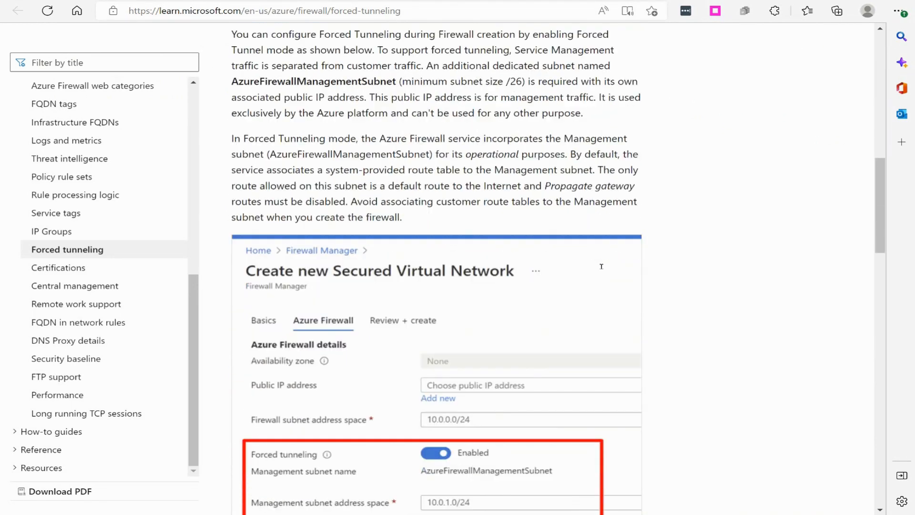
scroll(601, 266, up, 8)
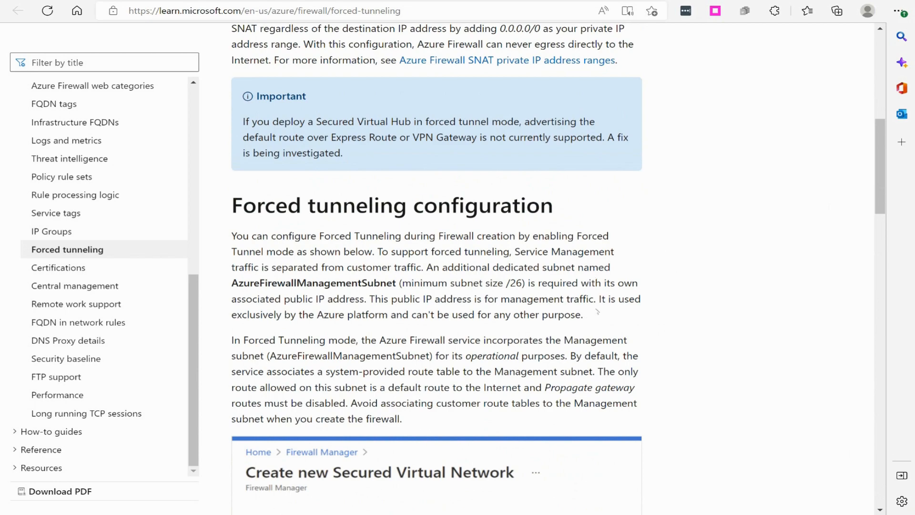
scroll(597, 312, up, 5)
scroll(612, 319, up, 5)
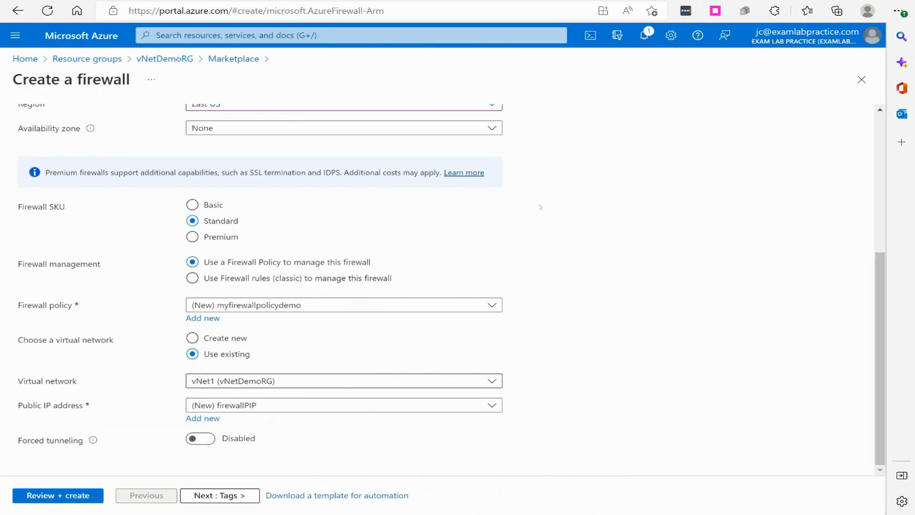
- Check the firewall settings with forced tunneling left disabled, then validate and deploy the firewall
scroll(503, 214, up, 5)
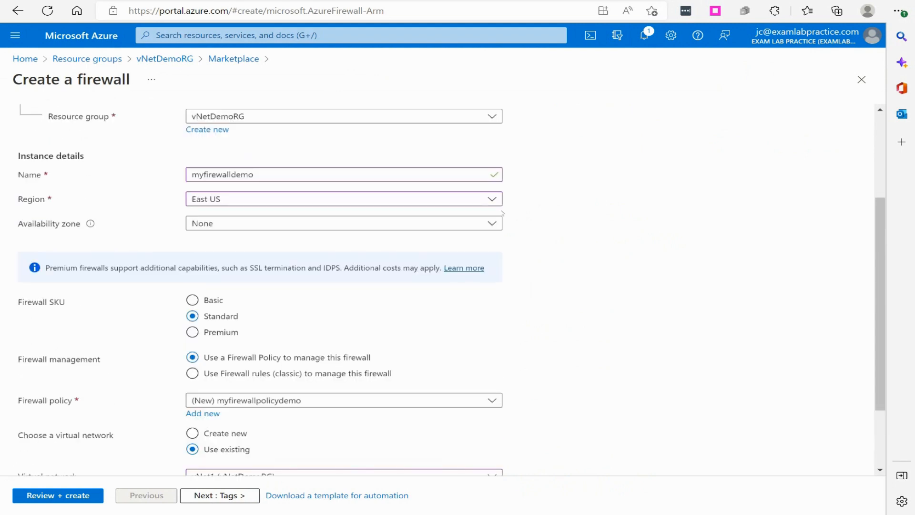
scroll(500, 212, down, 5)
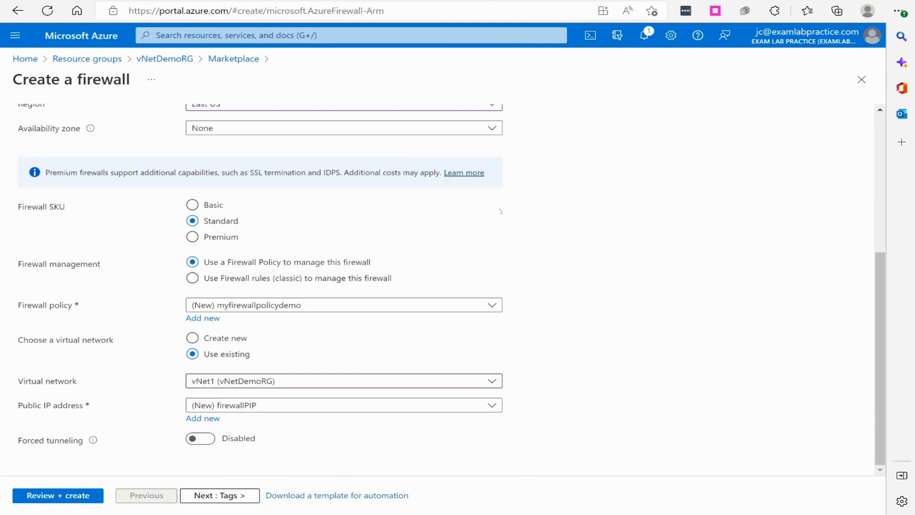
click(67, 497)
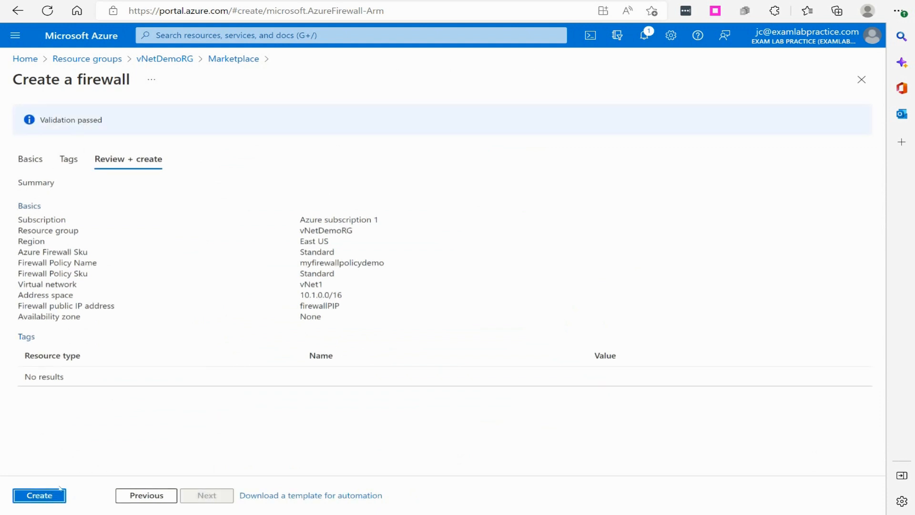
click(43, 498)
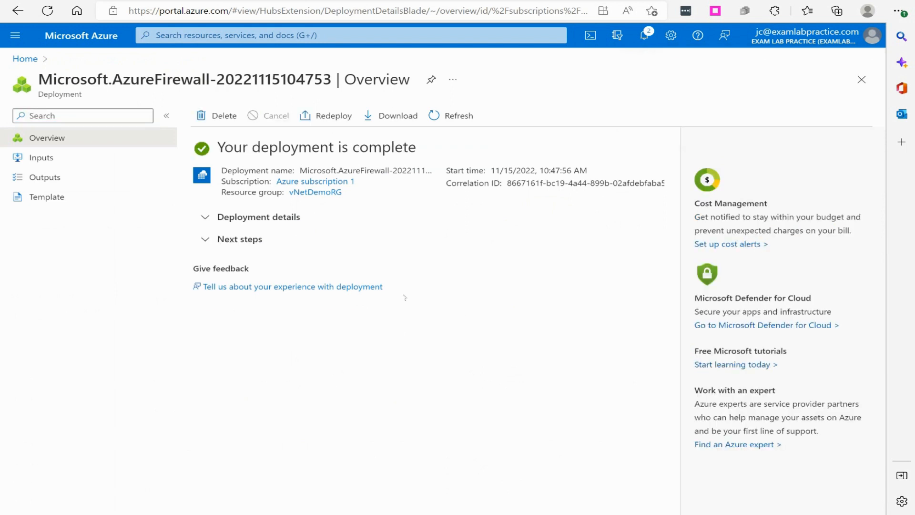
- Open myfirewalldemo from the vNetDemoRG resource group and go to its attached policy, myfirewallpolicydemo
click(15, 35)
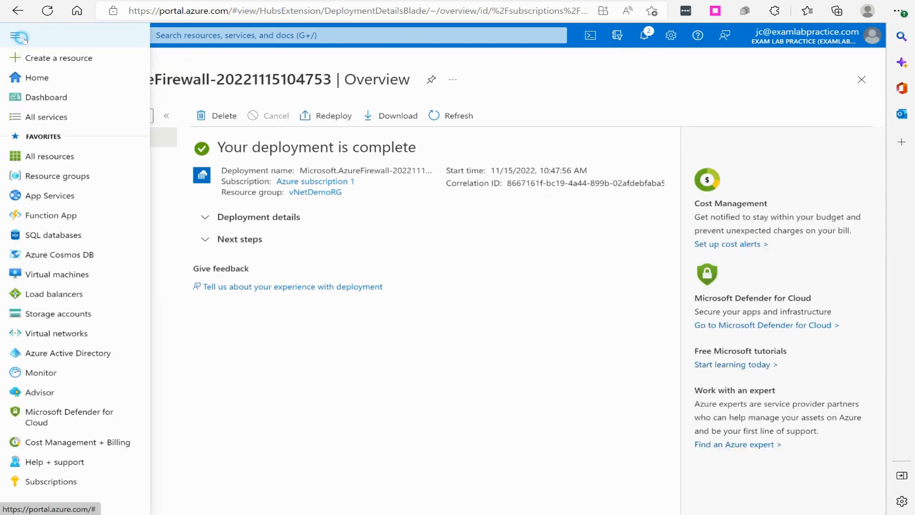
click(34, 178)
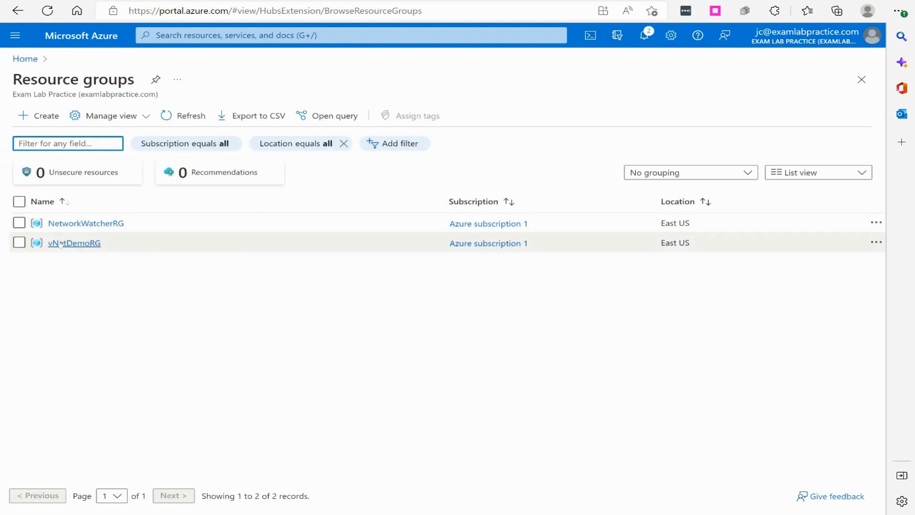
click(61, 243)
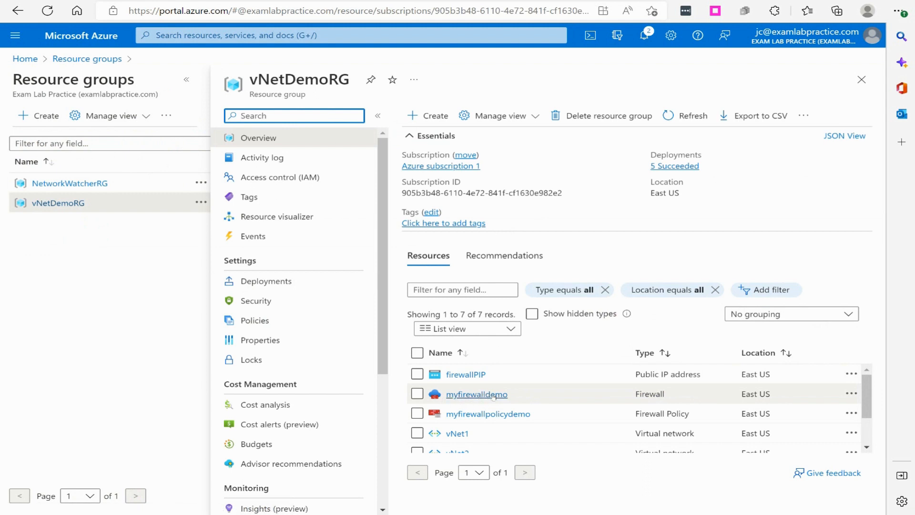
click(470, 394)
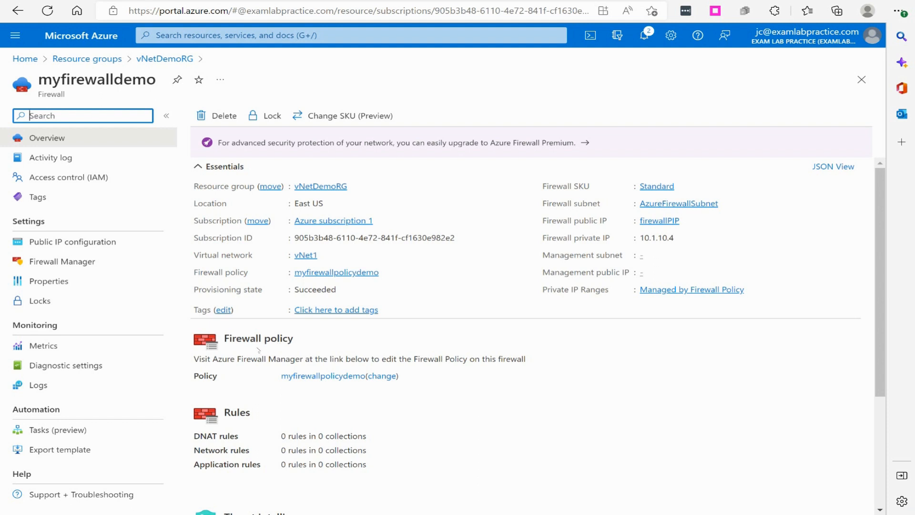
click(328, 378)
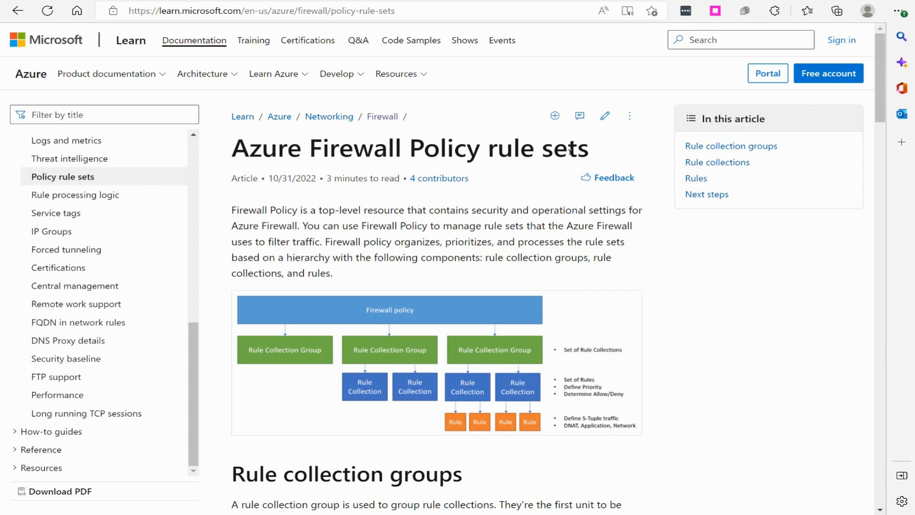
- Examine the policy hierarchy diagram and the default rule collection groups in Microsoft Learn's Azure Firewall Policy rule sets article
scroll(416, 212, down, 2)
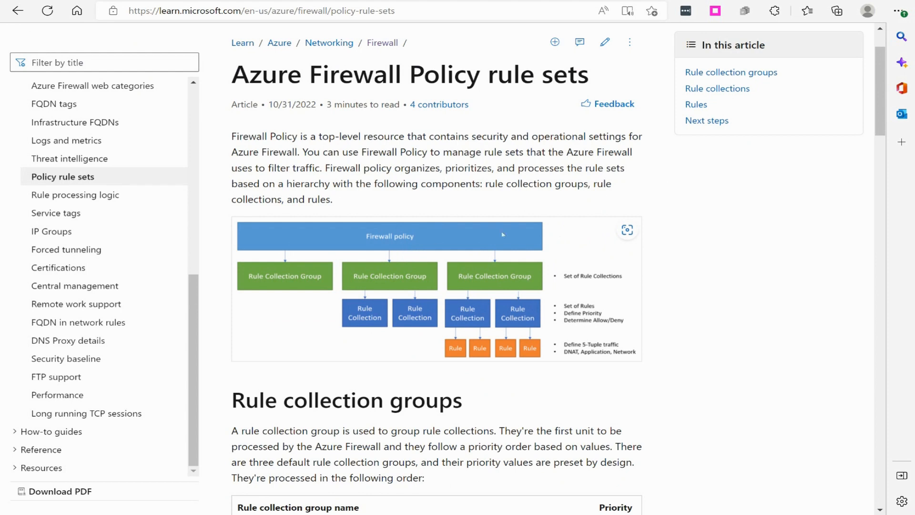
click(628, 229)
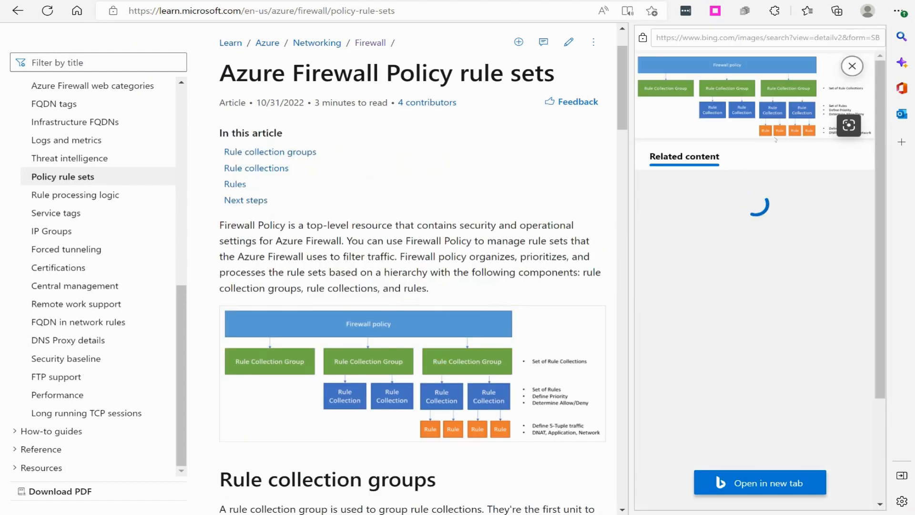
click(852, 66)
scroll(398, 112, down, 4)
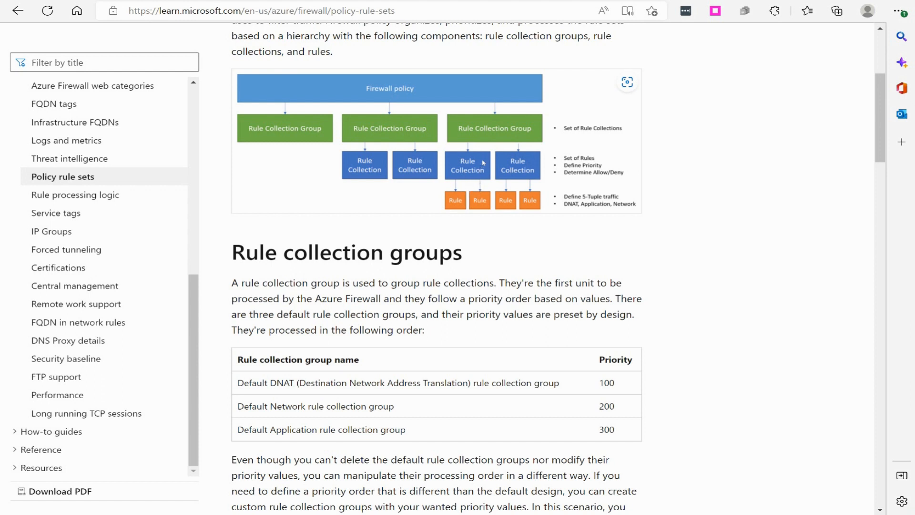
scroll(270, 109, down, 3)
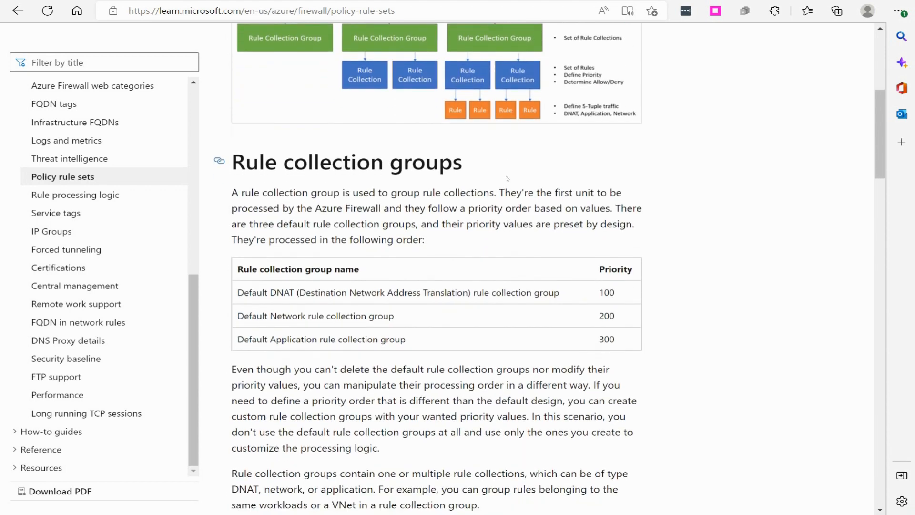
scroll(351, 109, up, 2)
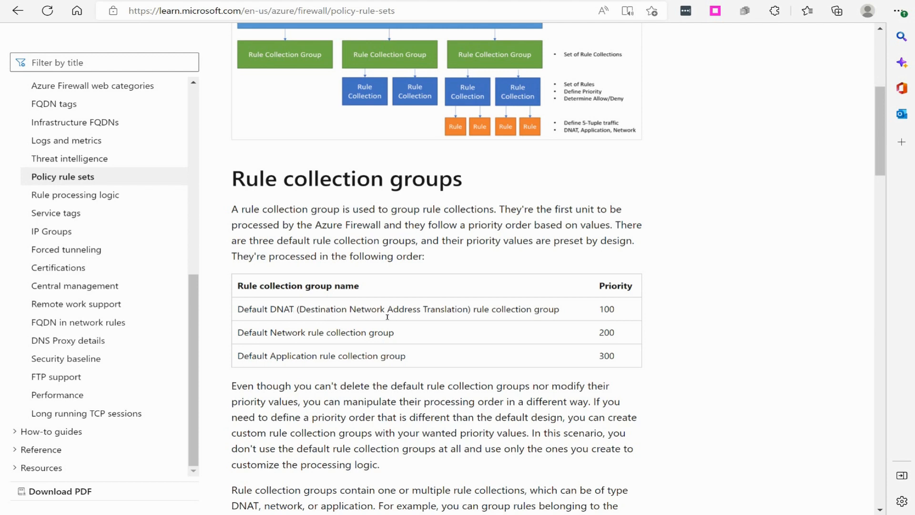
- Read how rule collection group processing order can be customized, highlighting the passages on priority values, and return to the hierarchy diagram
scroll(653, 351, down, 2)
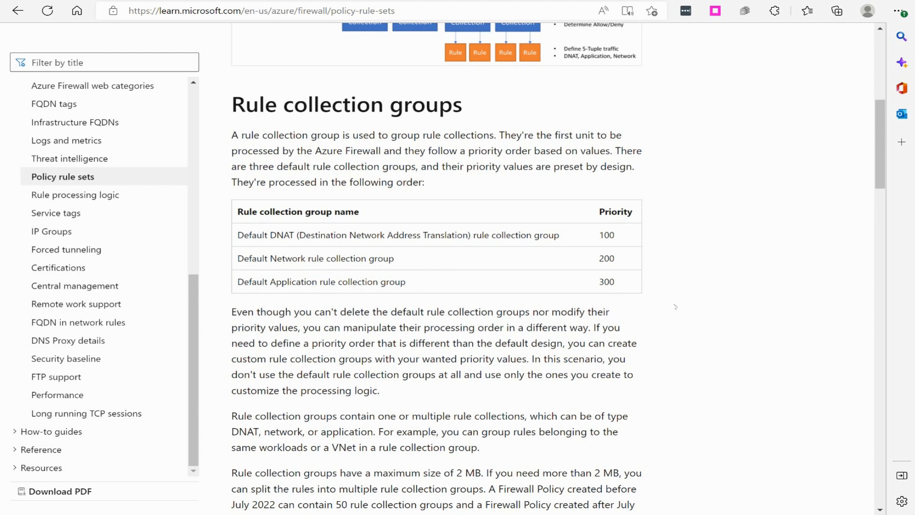
scroll(669, 288, down, 3)
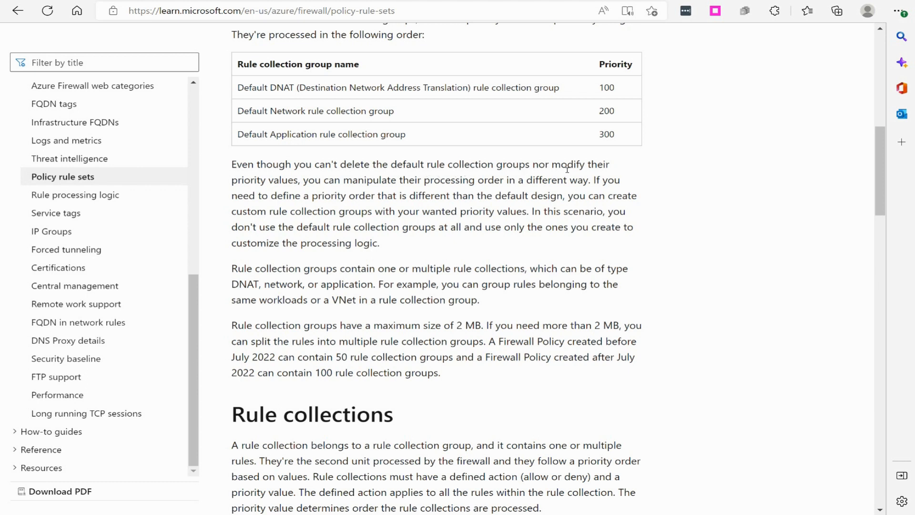
drag(551, 164, 300, 187)
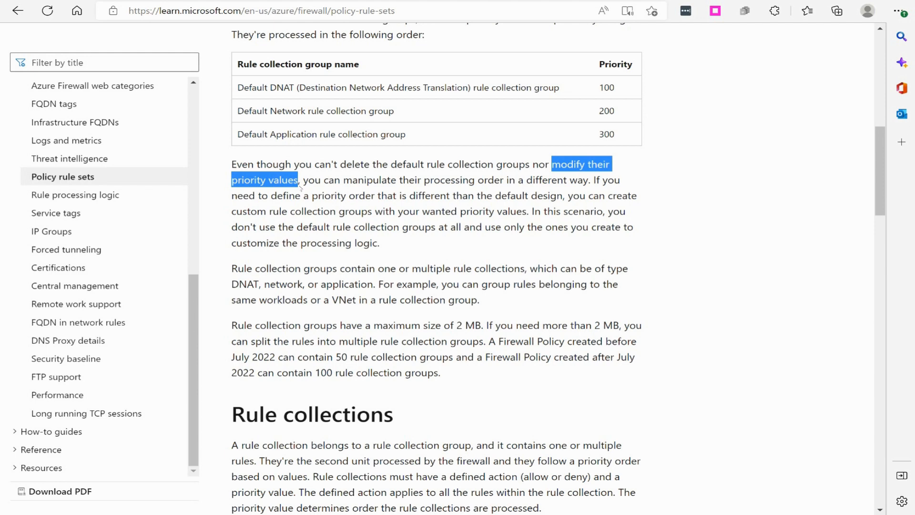
click(301, 188)
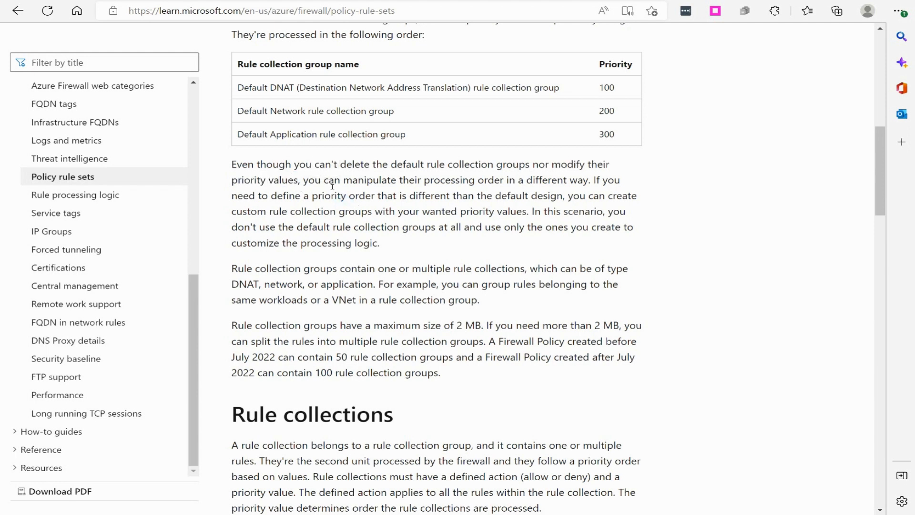
drag(335, 181, 499, 184)
drag(553, 189, 579, 188)
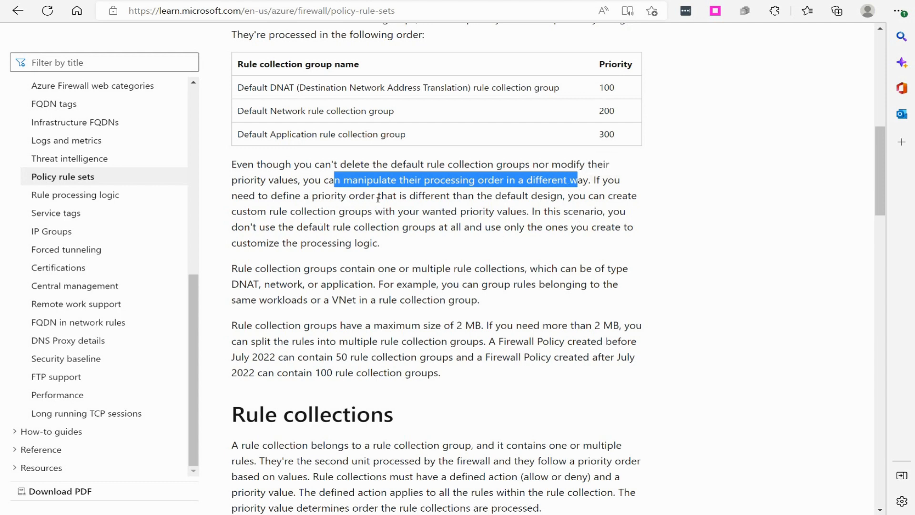
drag(379, 198, 516, 199)
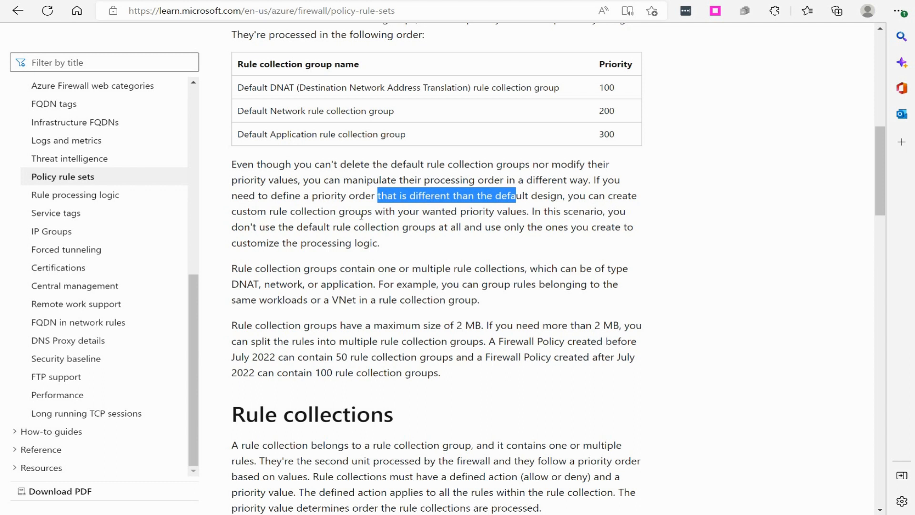
click(420, 220)
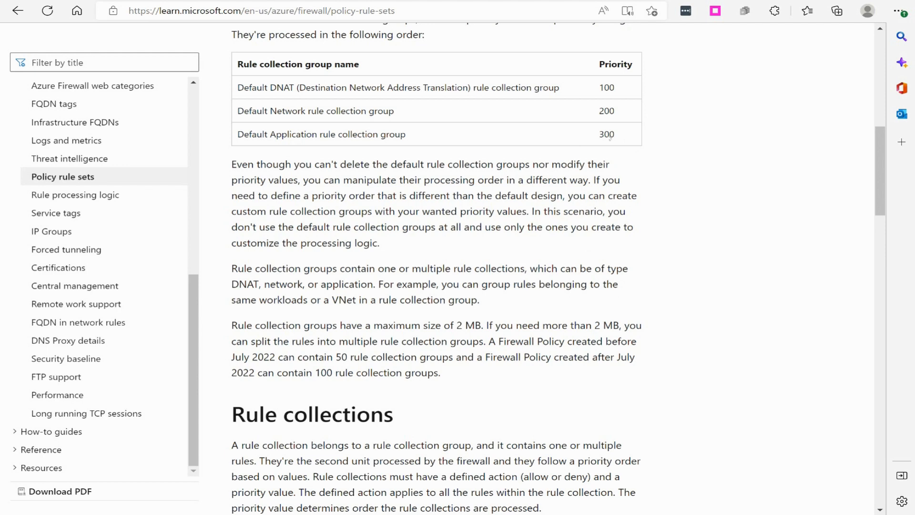
scroll(308, 196, up, 5)
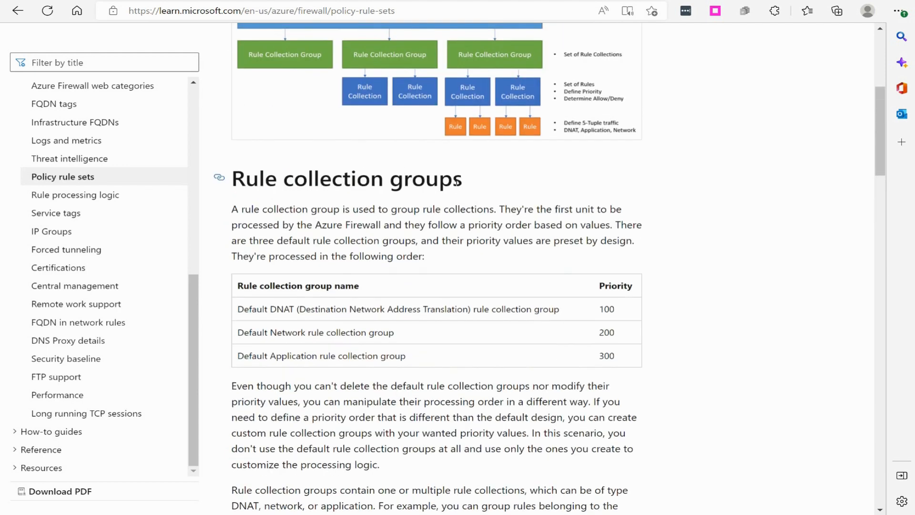
scroll(387, 126, up, 2)
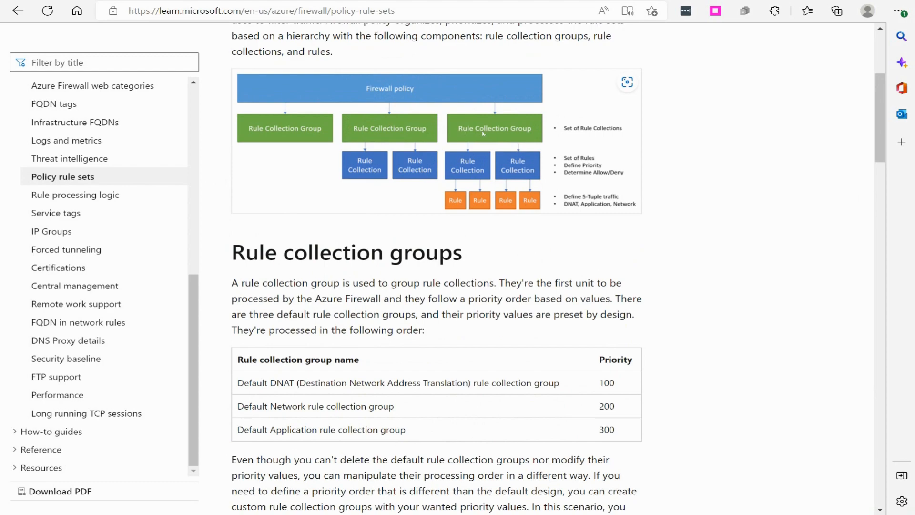
- Read the article's Rule collections section, highlighting the three collection types, and compare it with the Rules section and the policy hierarchy diagram
scroll(484, 134, down, 6)
scroll(397, 95, up, 5)
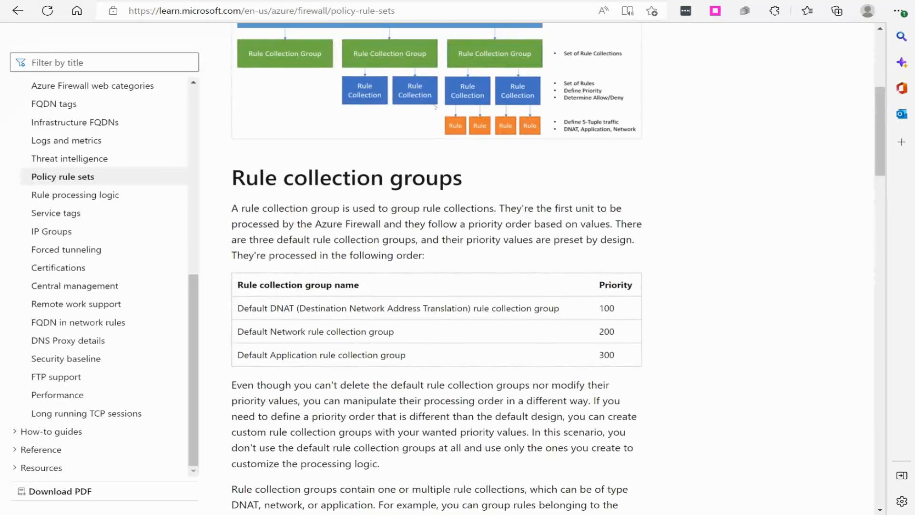
scroll(440, 95, down, 12)
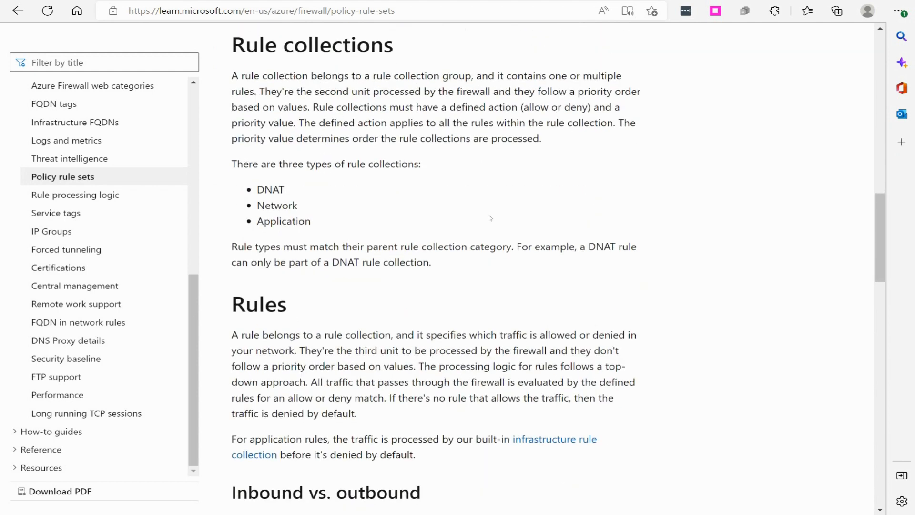
scroll(496, 226, up, 2)
scroll(527, 243, down, 2)
drag(323, 221, 256, 188)
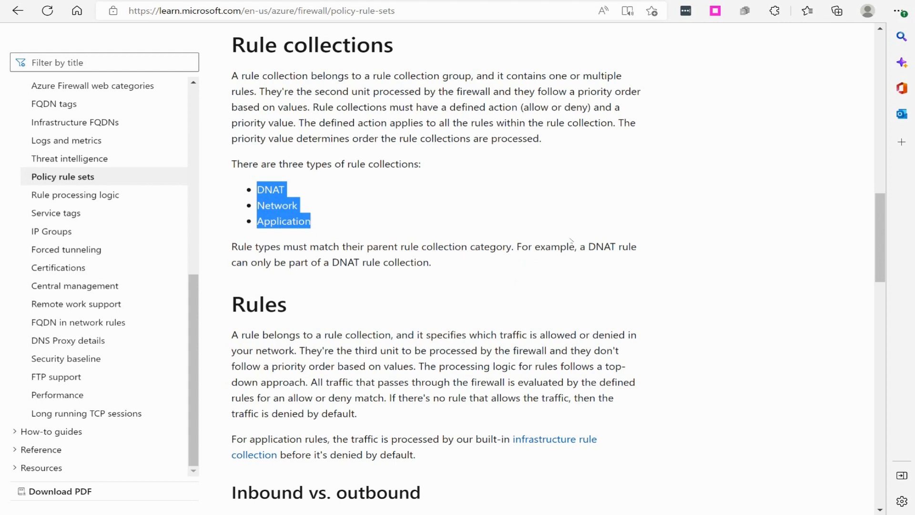
scroll(558, 184, down, 3)
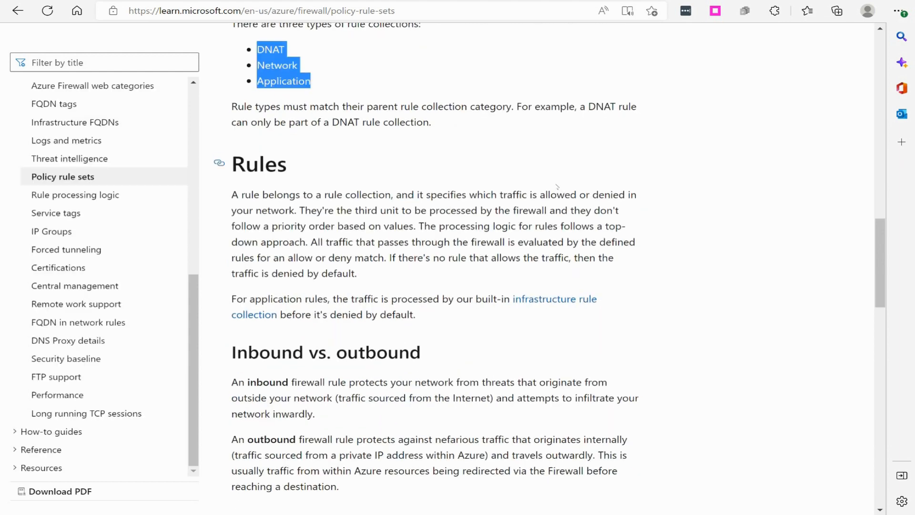
scroll(555, 178, up, 6)
scroll(534, 181, down, 6)
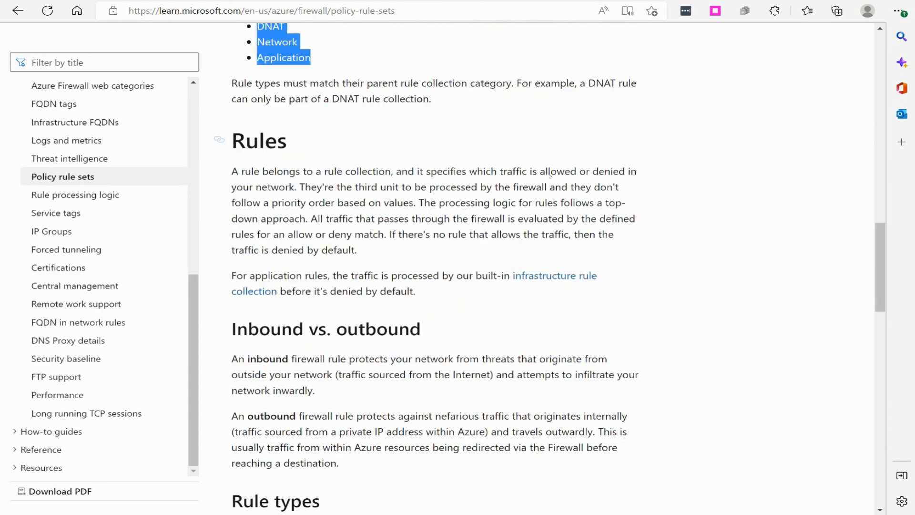
scroll(496, 186, up, 5)
scroll(492, 187, down, 1)
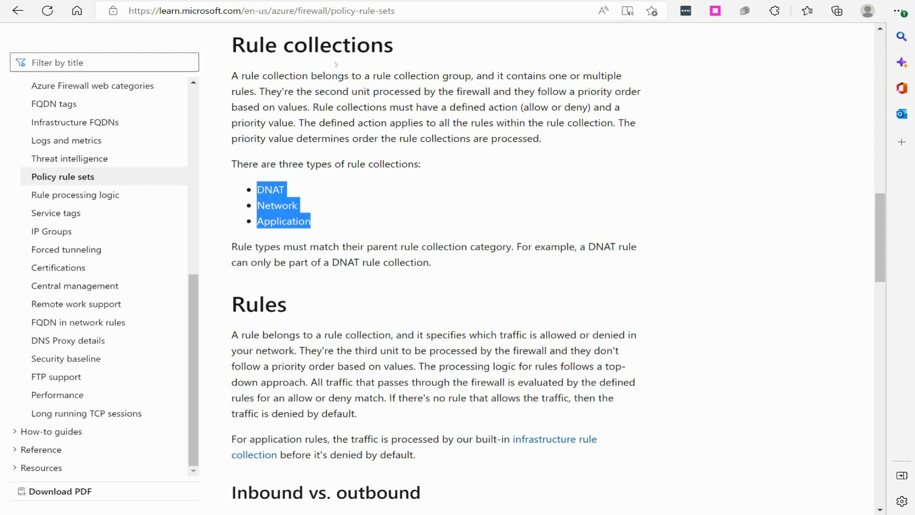
scroll(457, 178, up, 15)
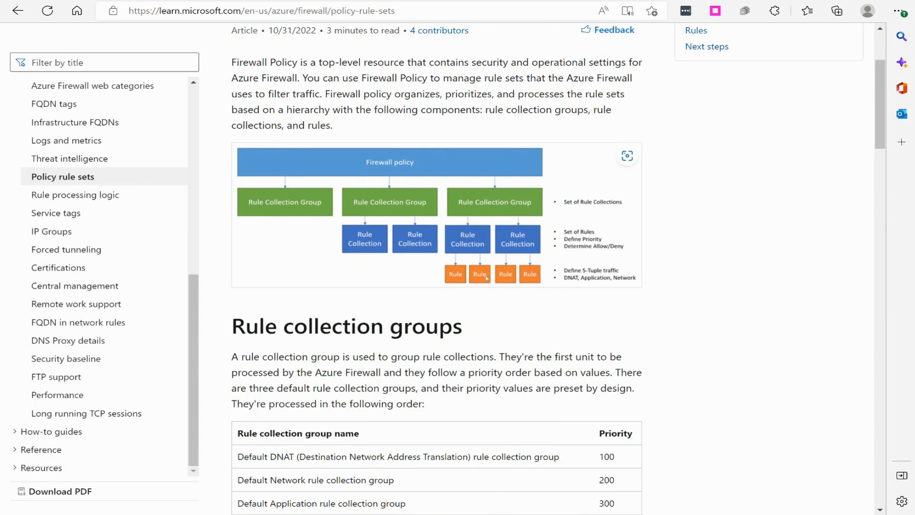
- Read the Inbound vs. outbound section, highlighting the passages on where inbound and outbound traffic originates
scroll(508, 275, down, 18)
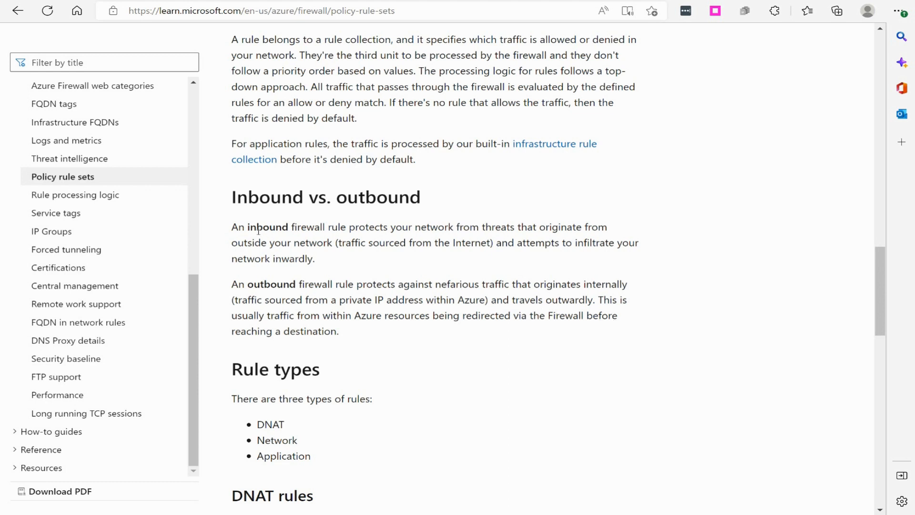
drag(247, 226, 492, 252)
click(265, 283)
drag(252, 304, 486, 302)
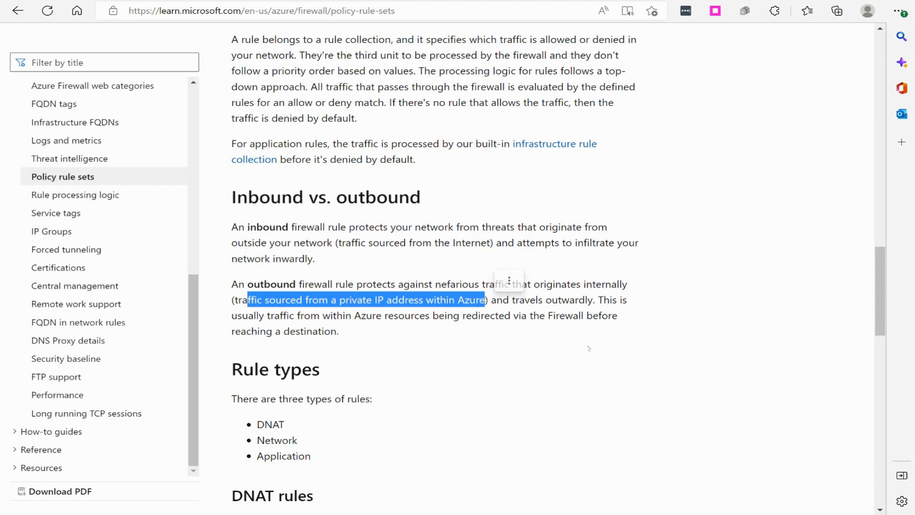
- Read the DNAT, network and application rule descriptions, highlighting the application filtering criteria, and return to the policy hierarchy diagram
scroll(503, 283, down, 3)
scroll(572, 314, down, 5)
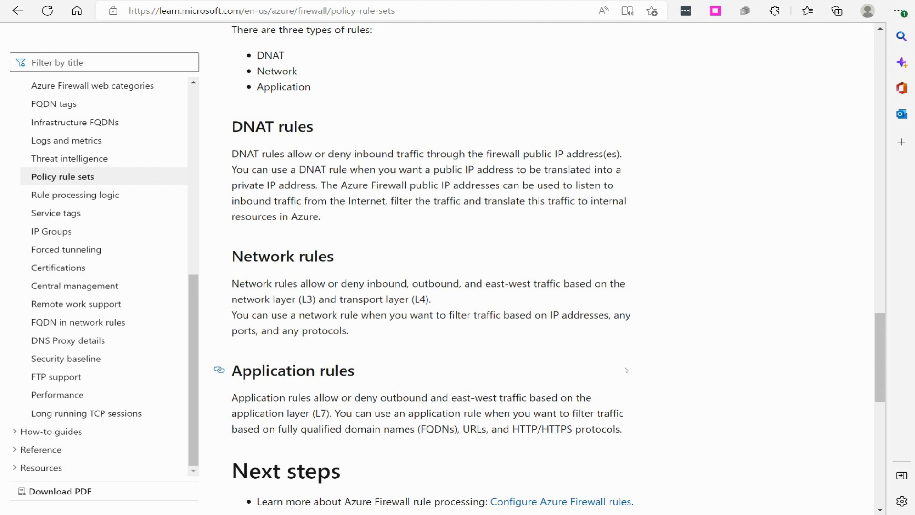
scroll(626, 370, down, 3)
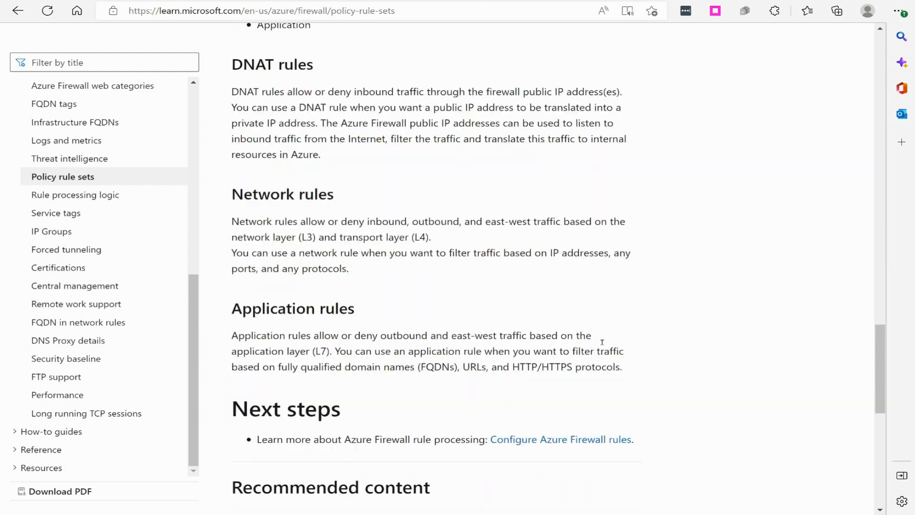
drag(252, 109, 295, 108)
click(386, 163)
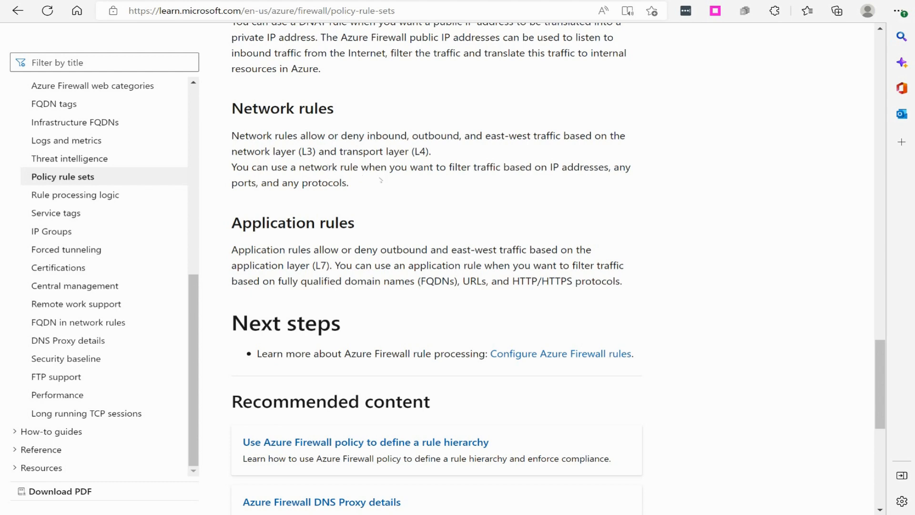
scroll(438, 181, down, 1)
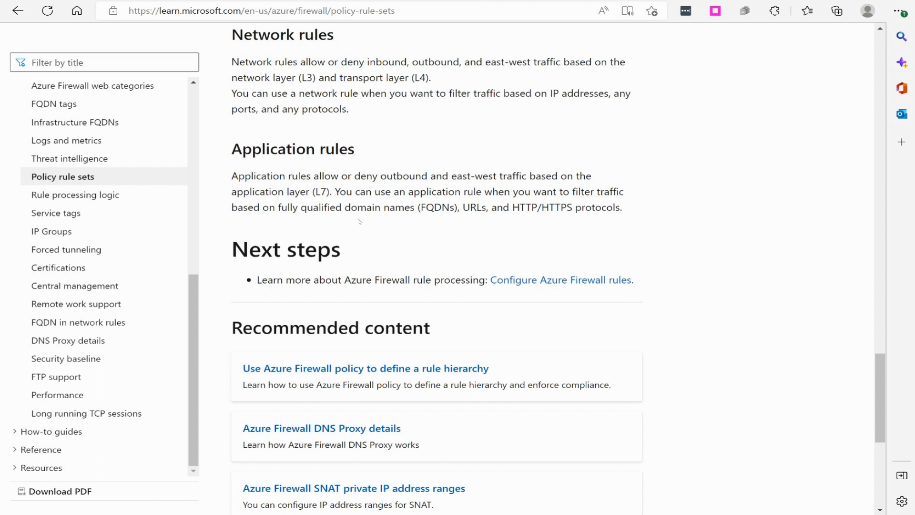
drag(279, 209, 637, 205)
click(483, 211)
click(520, 210)
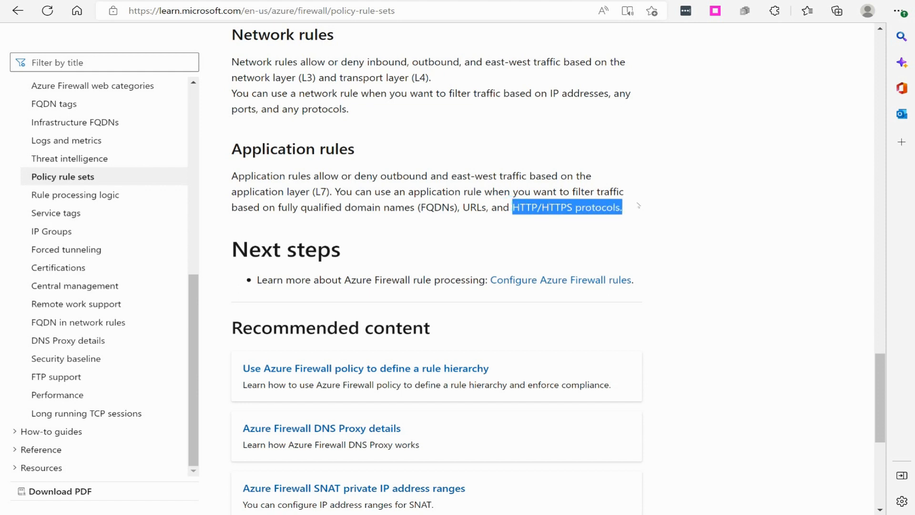
click(745, 221)
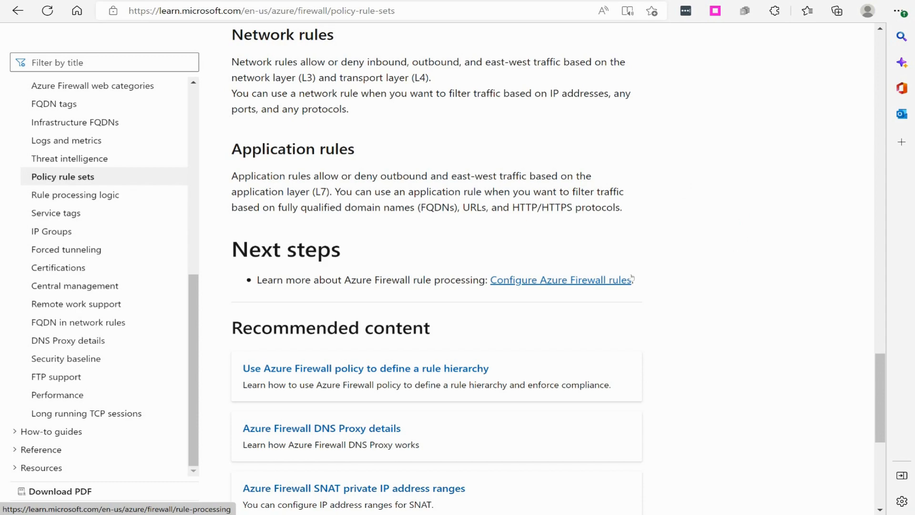
scroll(553, 286, up, 20)
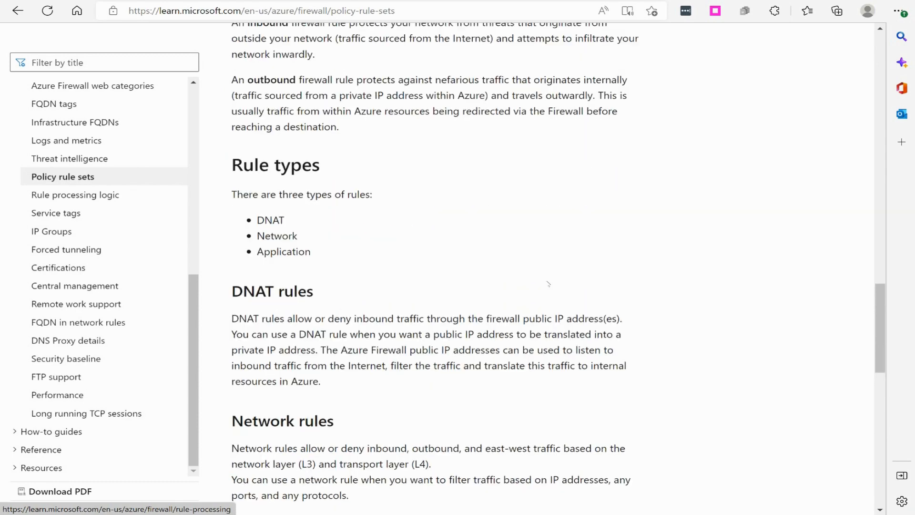
scroll(559, 299, up, 9)
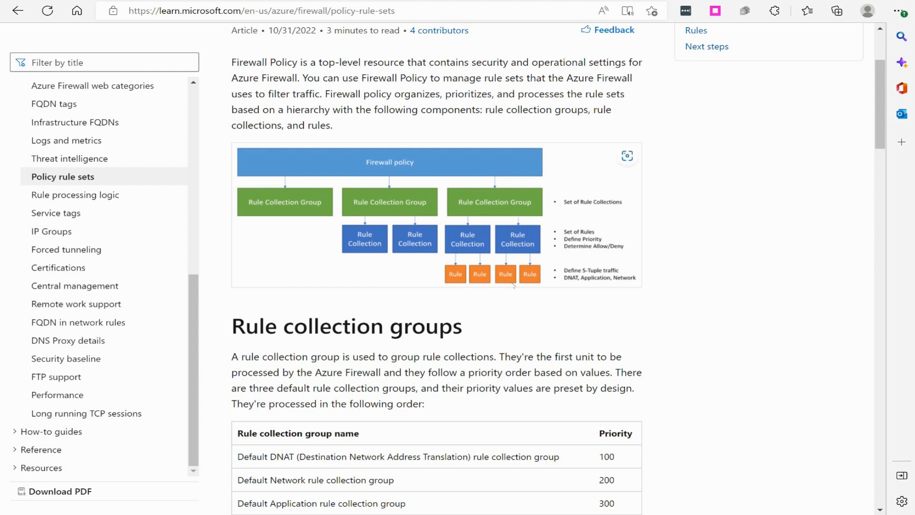
scroll(463, 284, up, 4)
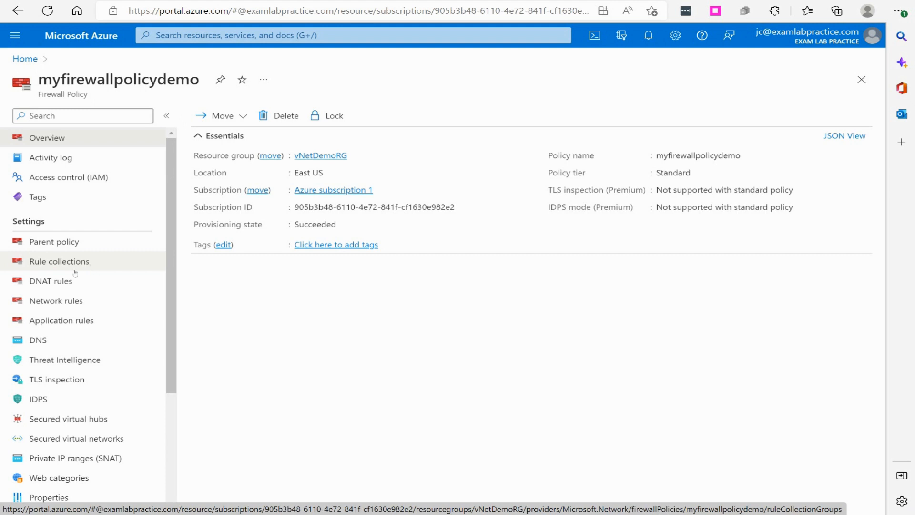
- In the Azure portal, start a new Network rule collection named fwrulecollectiondemo in myfirewallpolicydemo
click(43, 263)
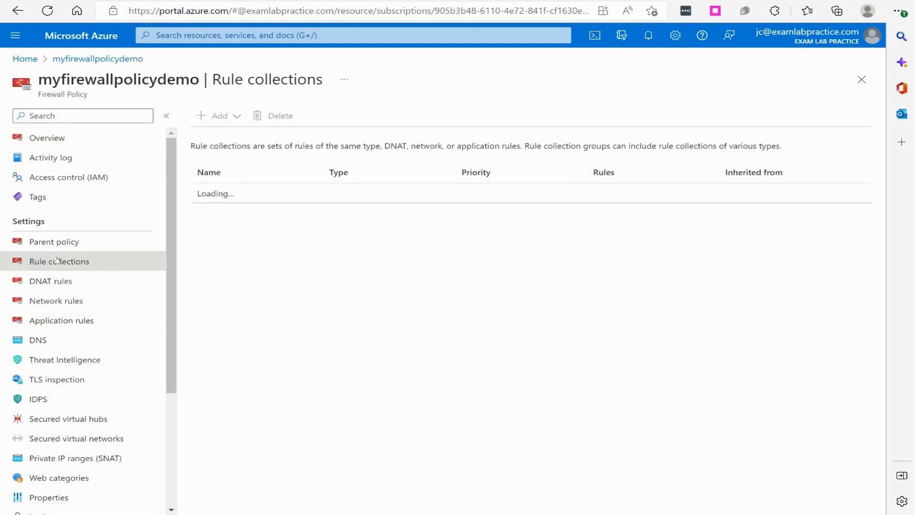
click(226, 117)
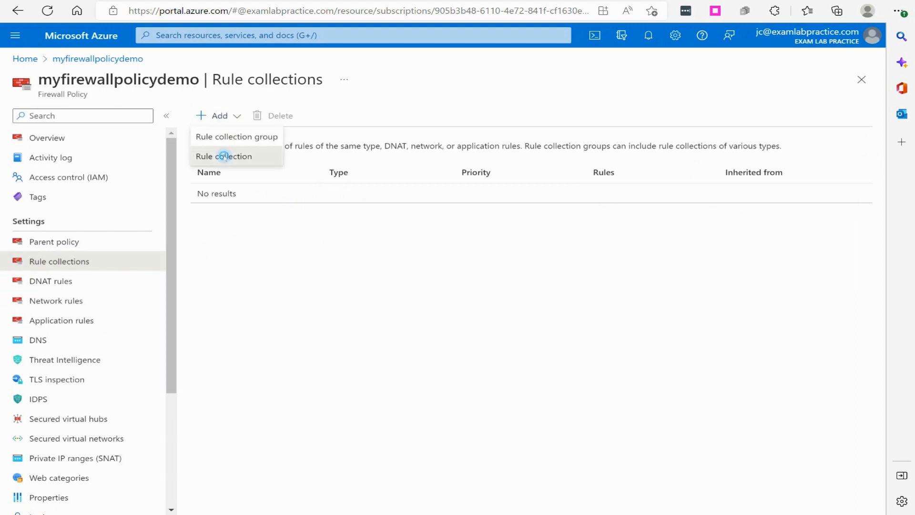
click(223, 155)
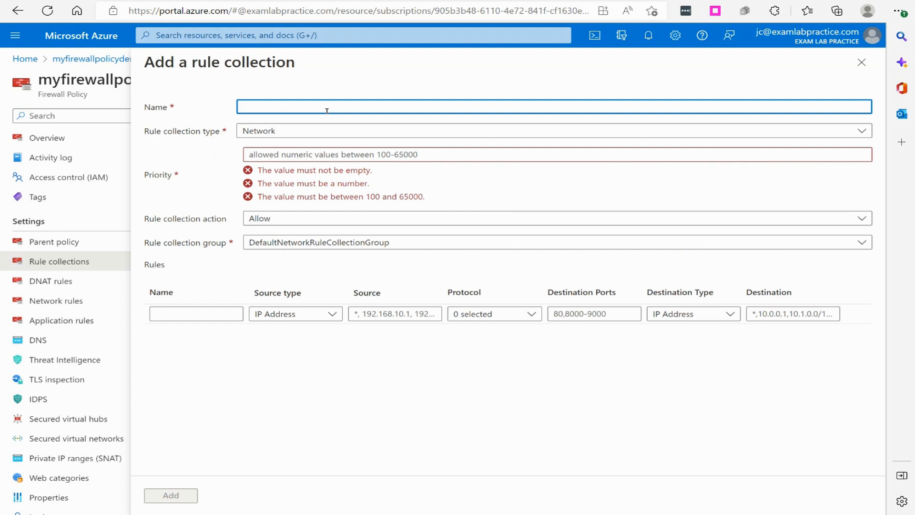
text(fwrulecollectiondemo)
click(262, 136)
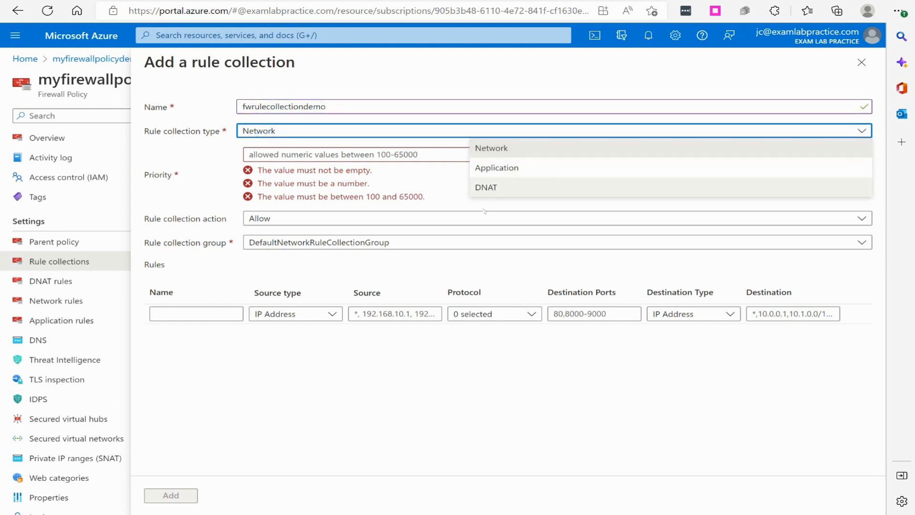
click(498, 151)
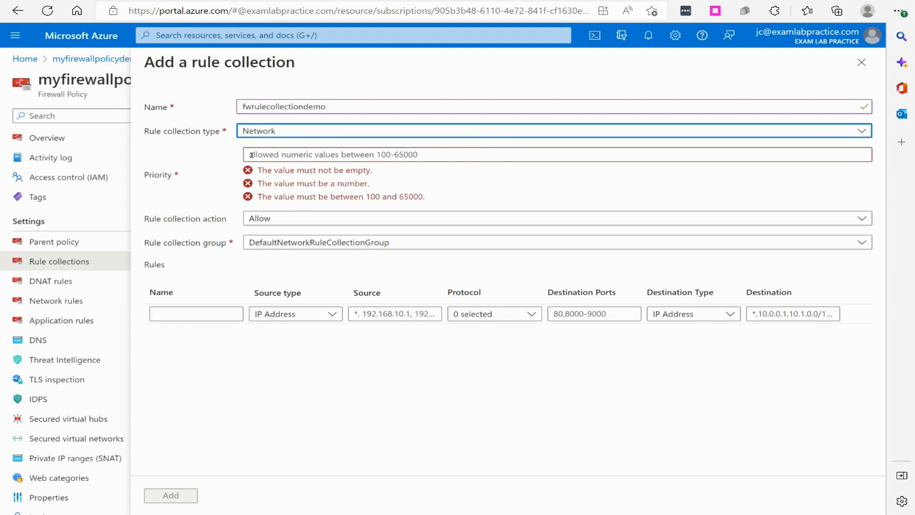
- Give the rule collection priority 100, keep it in DefaultNetworkRuleCollectionGroup, and add it to the policy
click(284, 154)
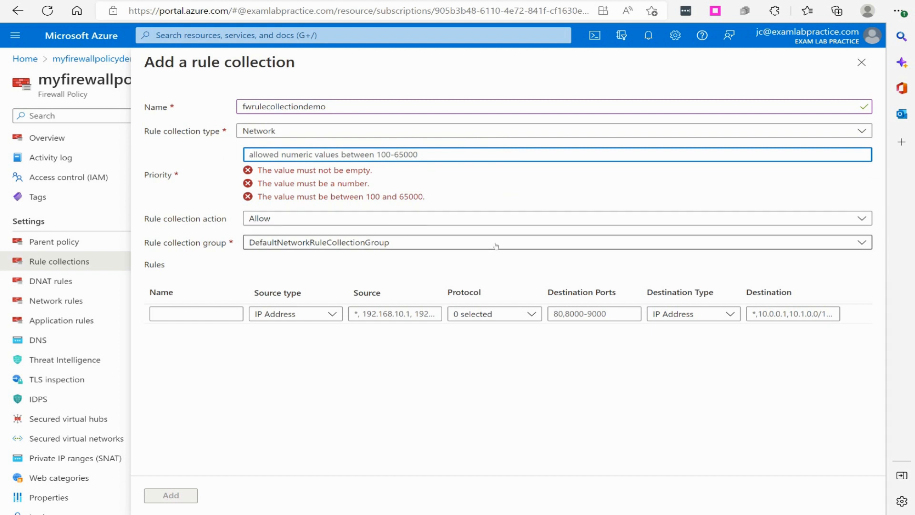
text(100)
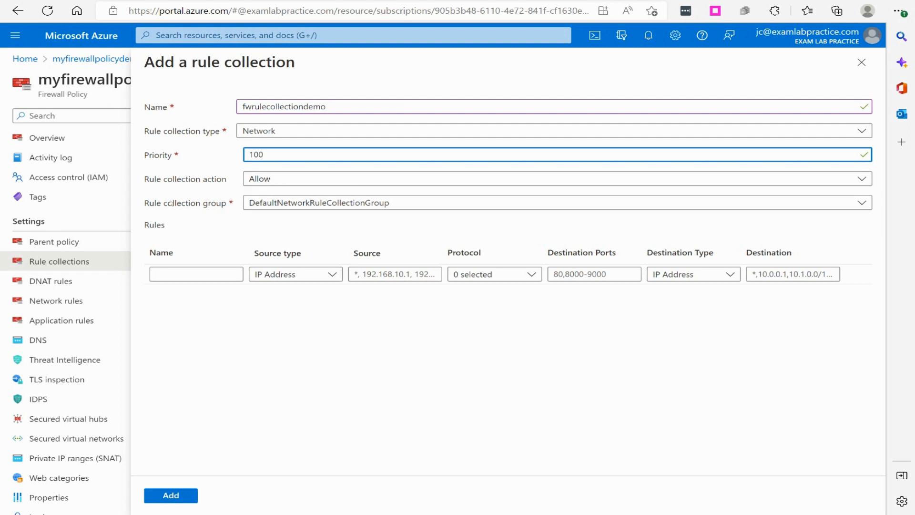
click(296, 206)
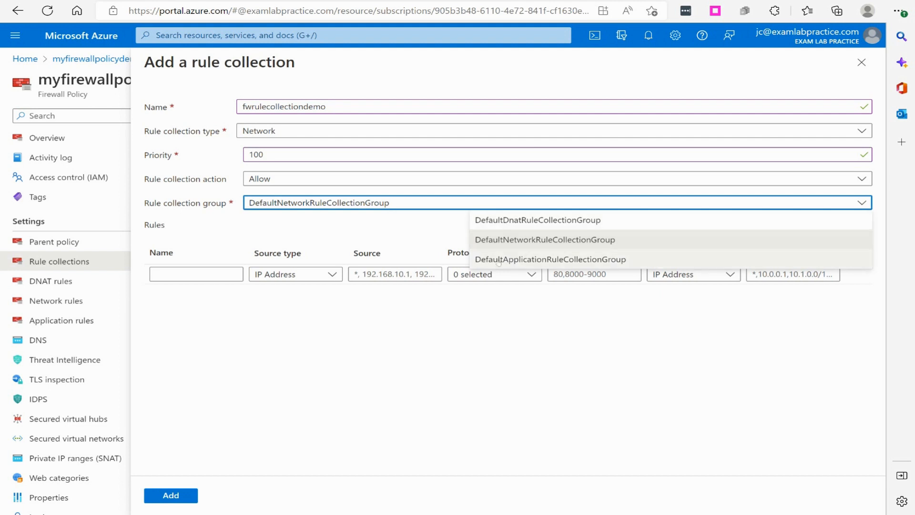
click(567, 240)
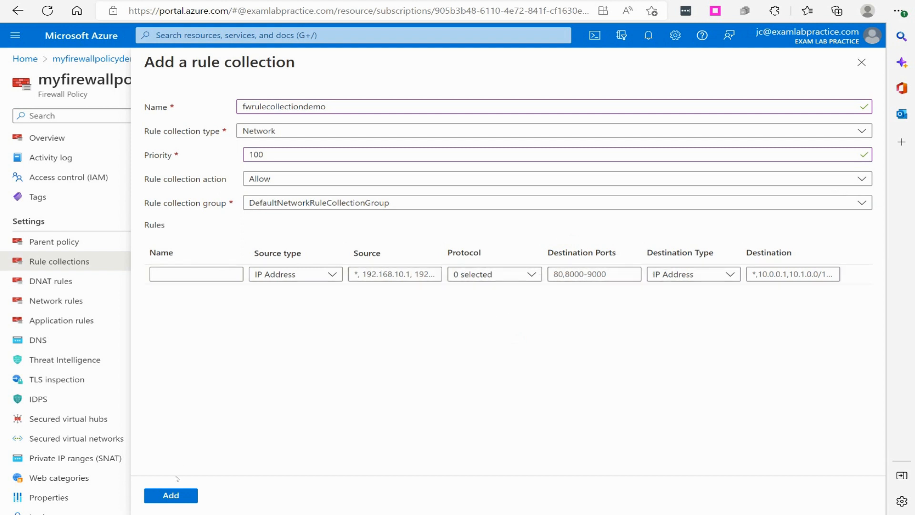
click(178, 495)
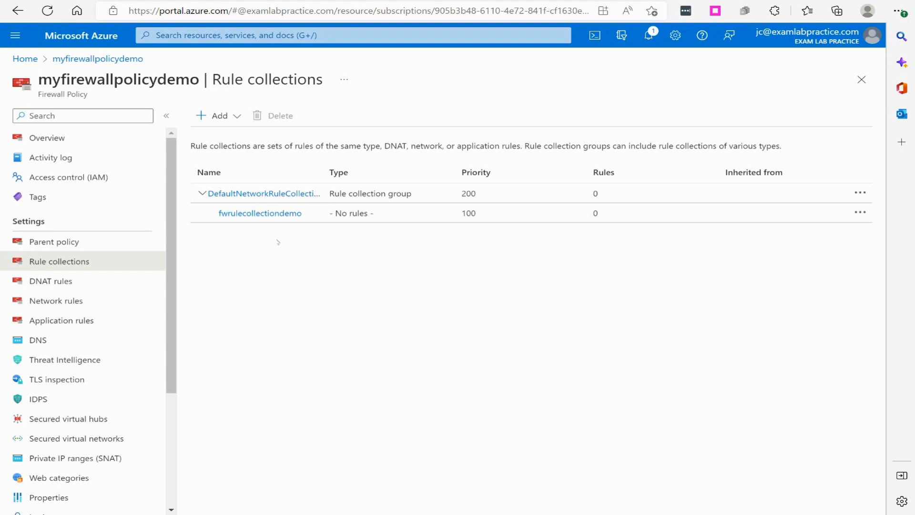
- Start a new network rule in the policy, assigned to DefaultNetworkRuleCollectionGroup and the fwrulecollectiondemo rule collection
click(56, 302)
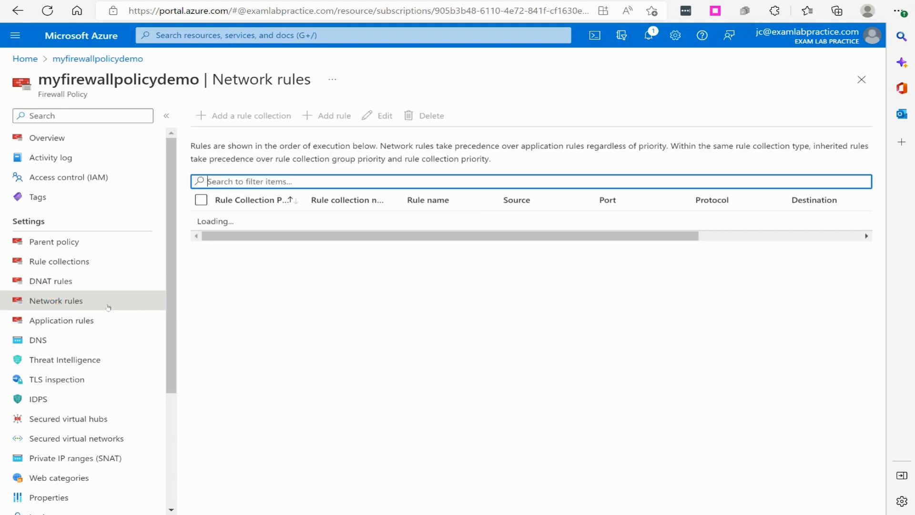
click(335, 121)
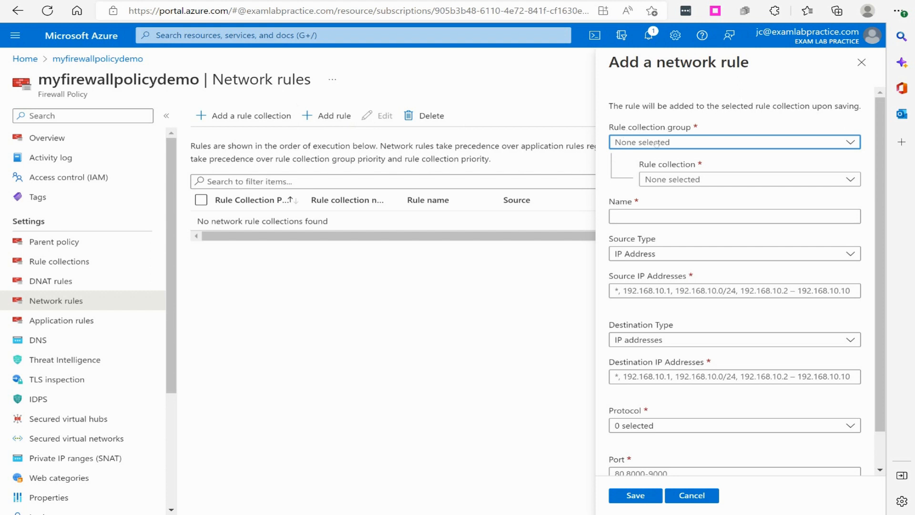
click(643, 143)
click(650, 160)
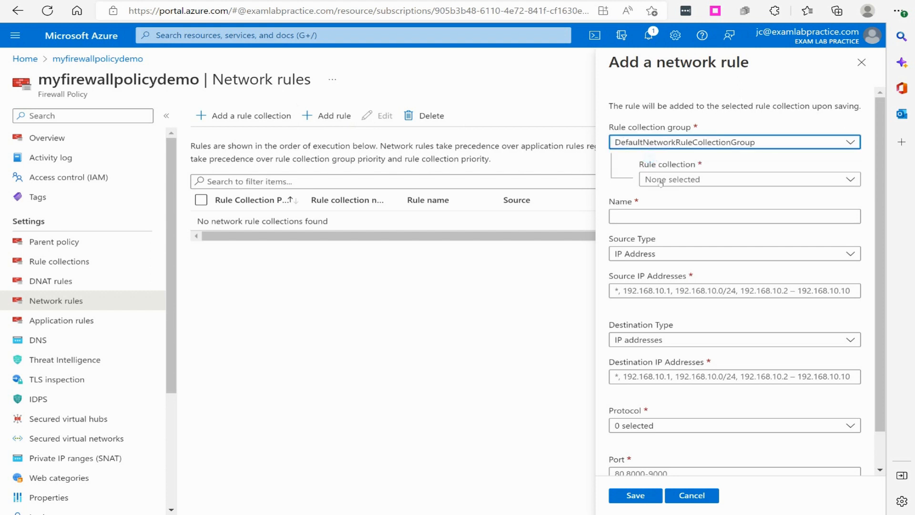
click(675, 180)
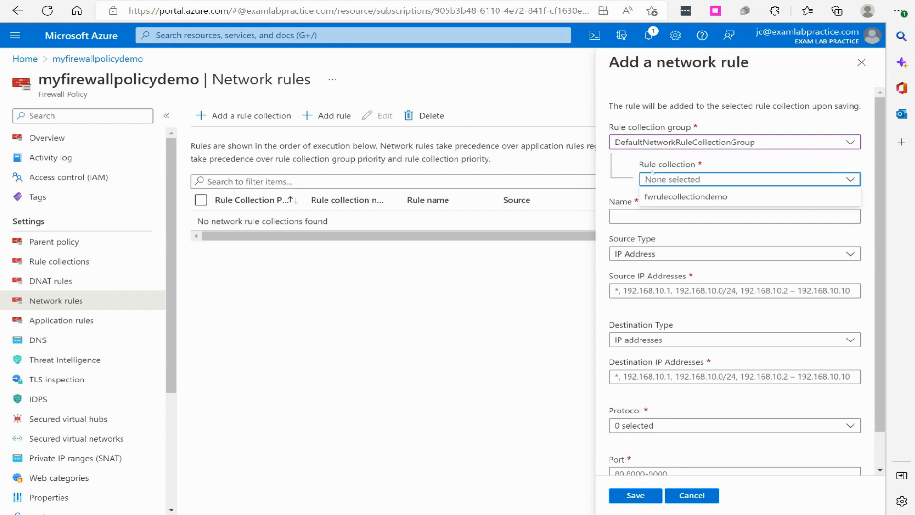
click(682, 200)
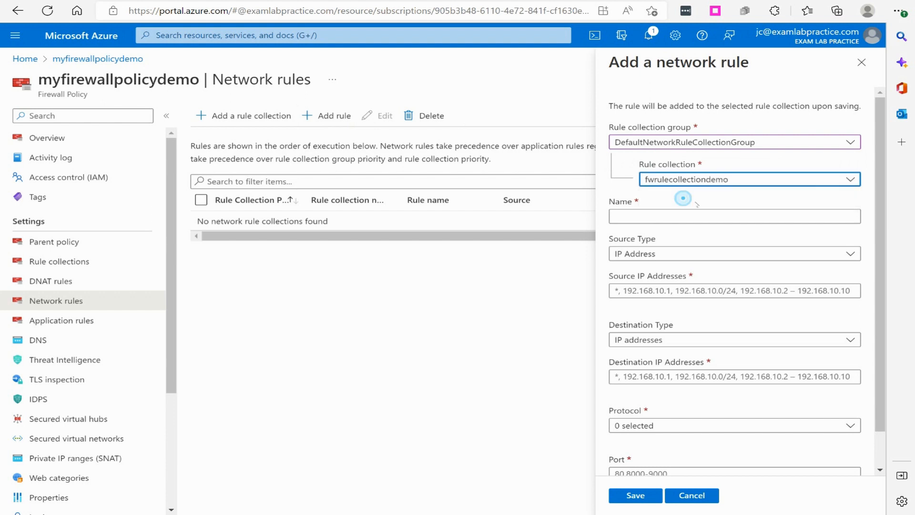
- Name the network rule webservervm, keep the source type as IP Address, and allow any source with *
click(638, 219)
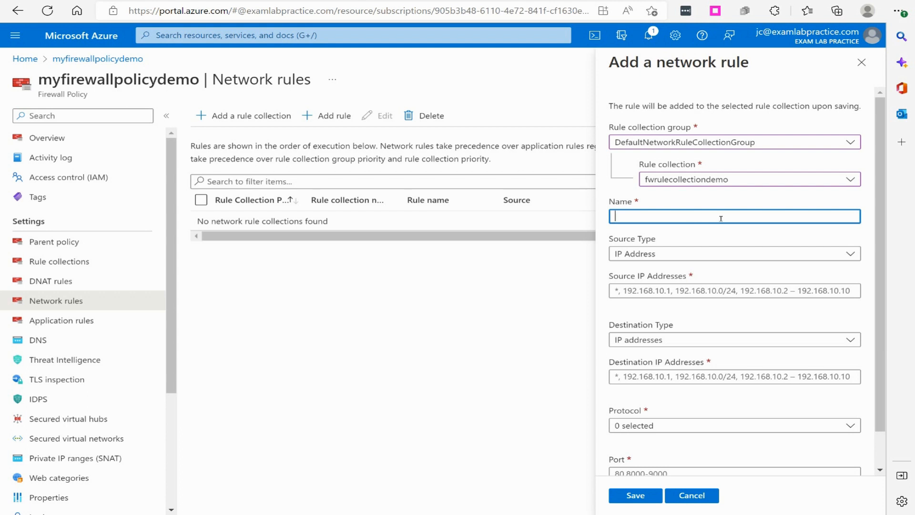
text(webservervm)
click(652, 256)
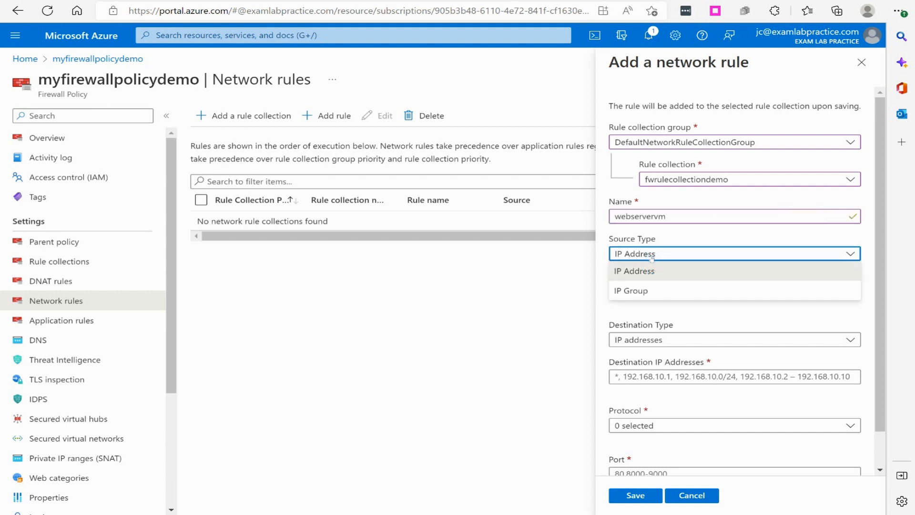
click(630, 290)
click(653, 254)
click(647, 270)
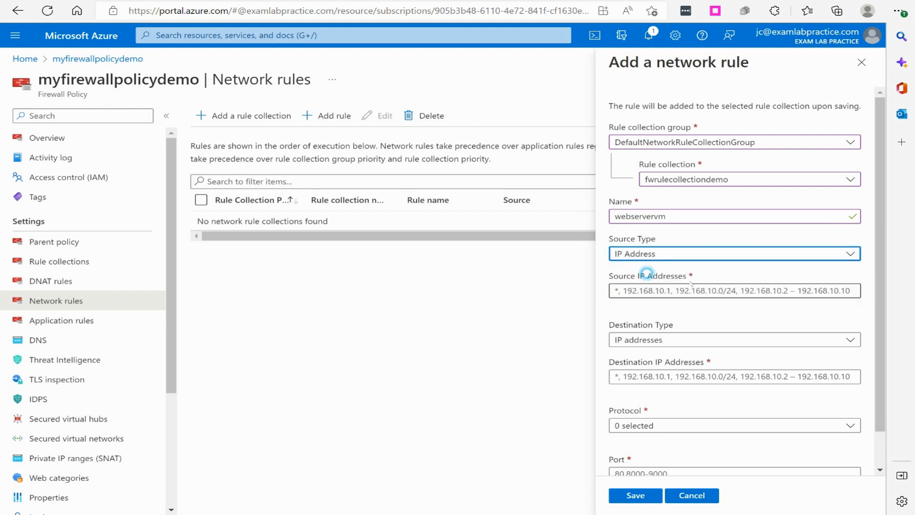
click(646, 292)
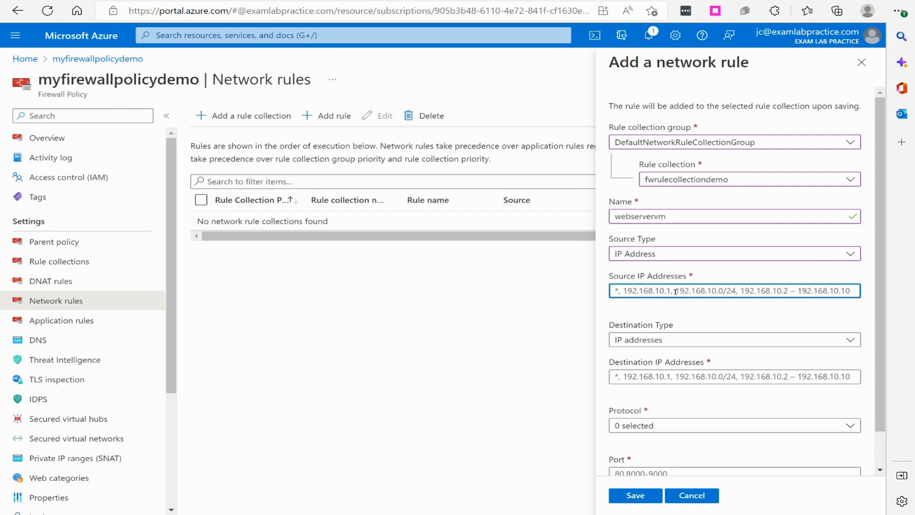
text(*)
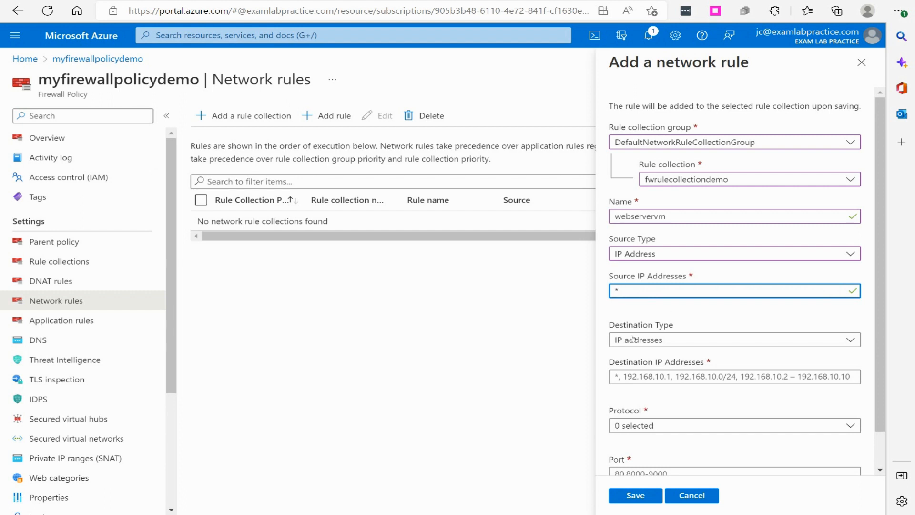
- Set the network rule's destination IP address to 10.2.1.20
click(643, 380)
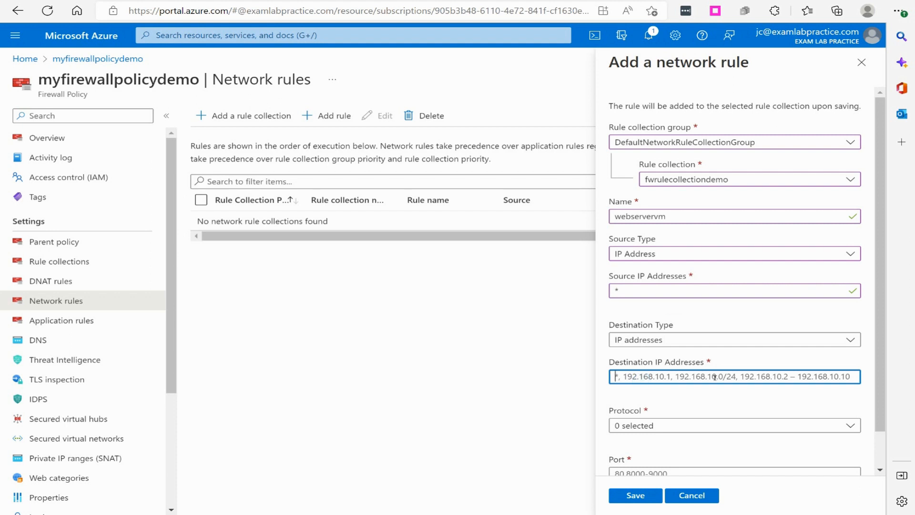
text(10)
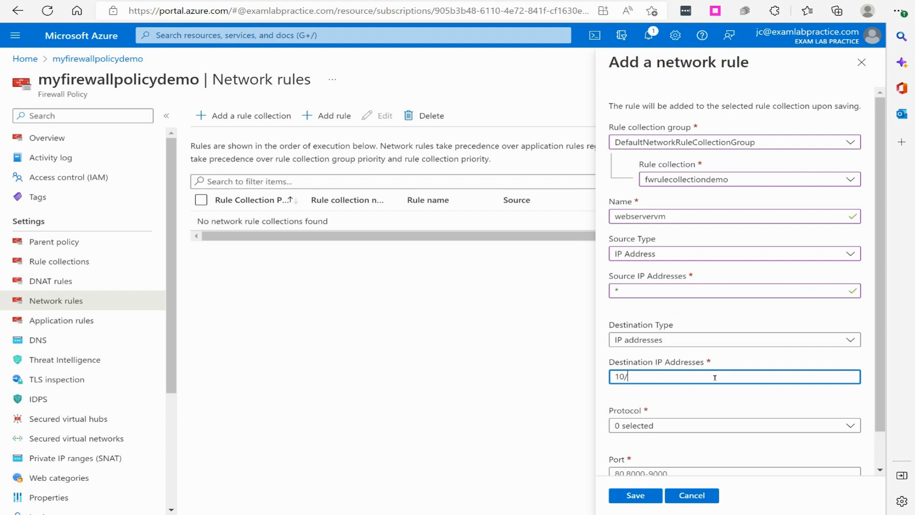
text(.2)
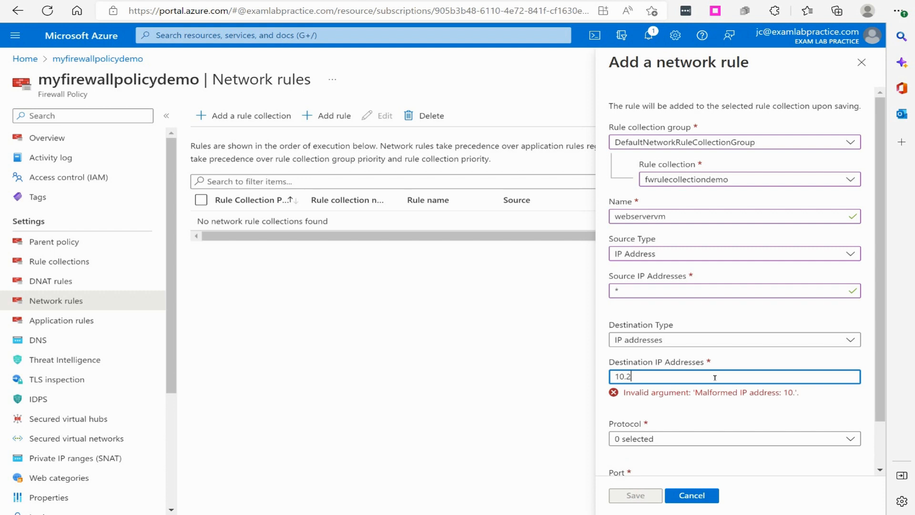
text(.1.20)
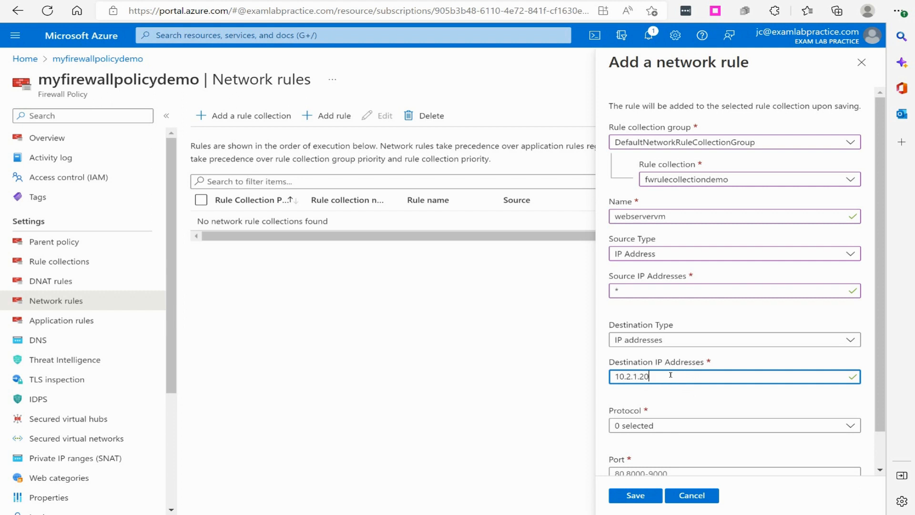
- Set the network rule's protocol to TCP and its port to 443, and save the rule
scroll(677, 370, down, 1)
click(647, 387)
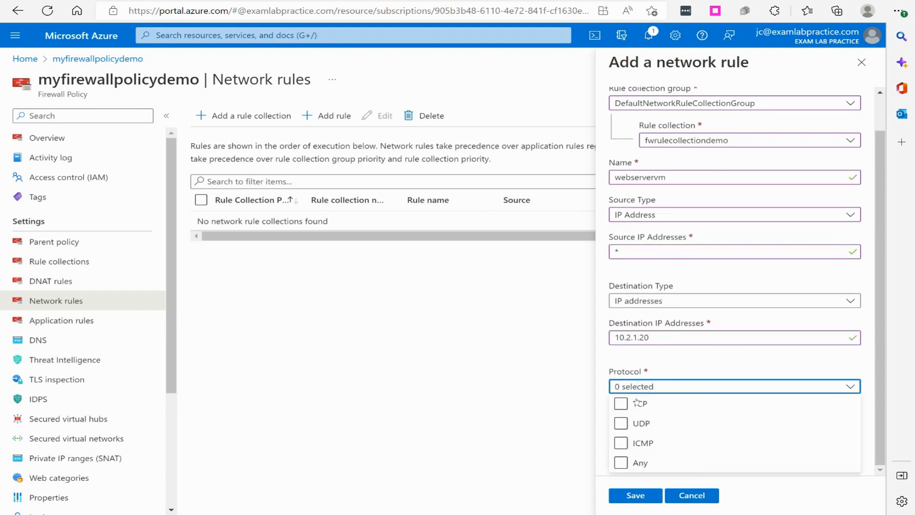
click(638, 403)
click(675, 367)
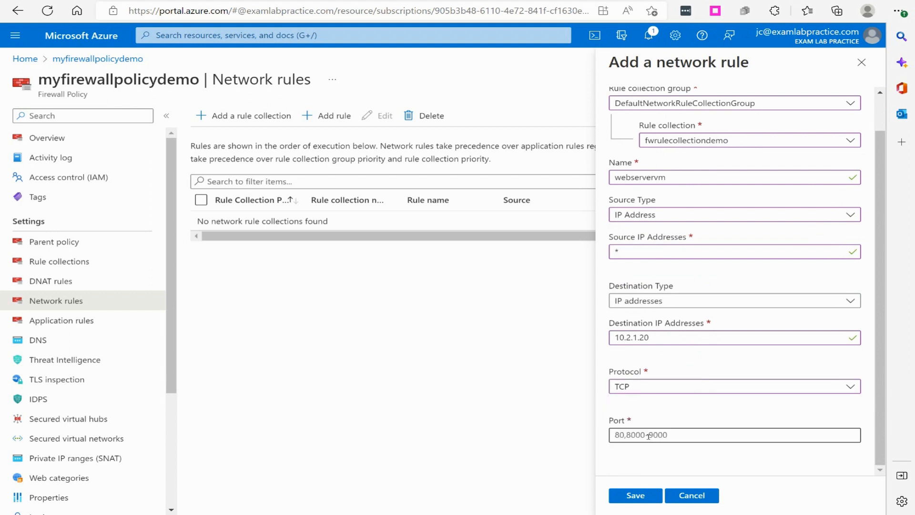
click(649, 436)
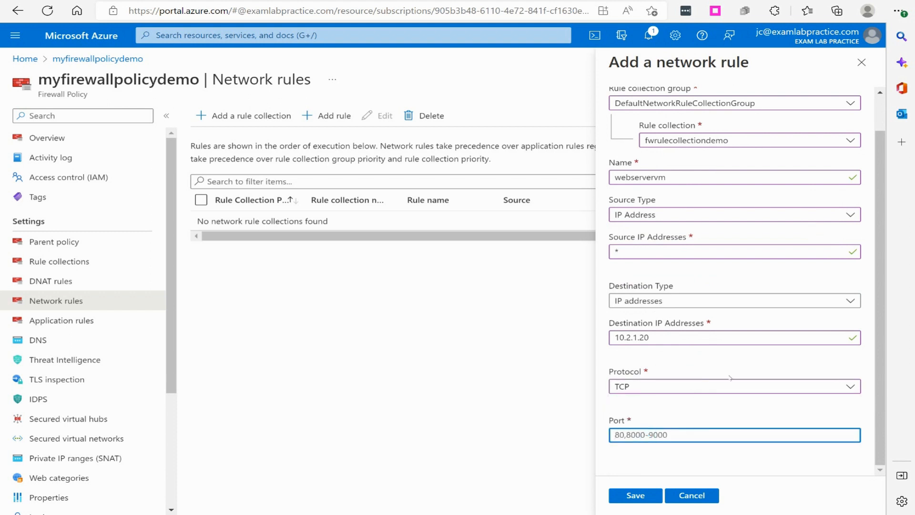
text(443)
click(654, 492)
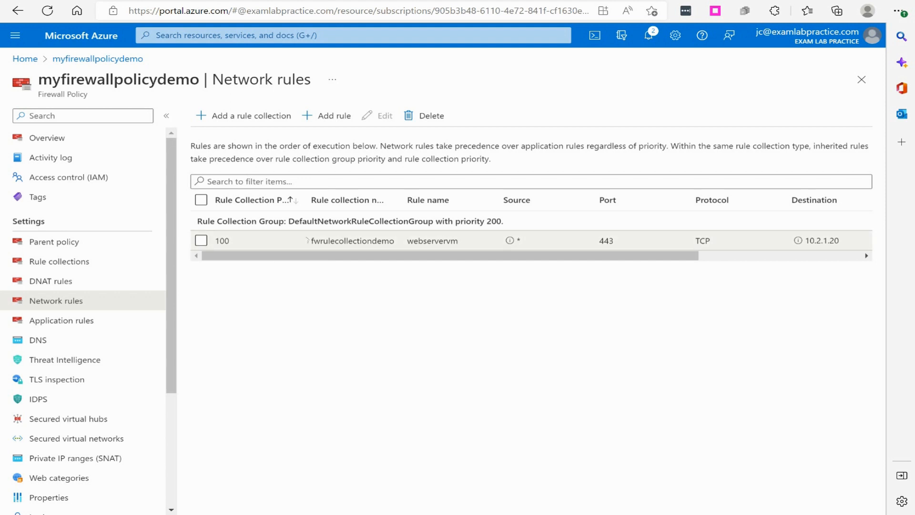
- Go to the policy's DNAT rules and start a new DNAT rule collection named dnatcollection
click(45, 283)
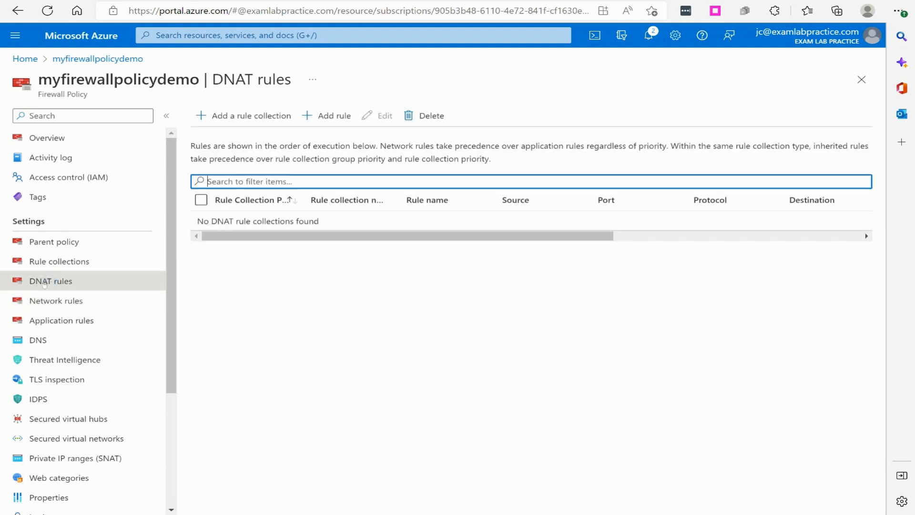
click(319, 116)
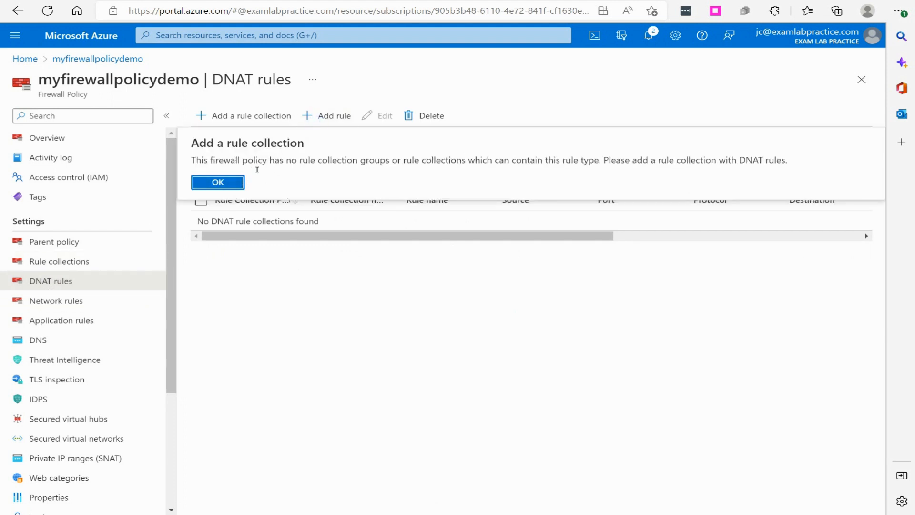
click(219, 181)
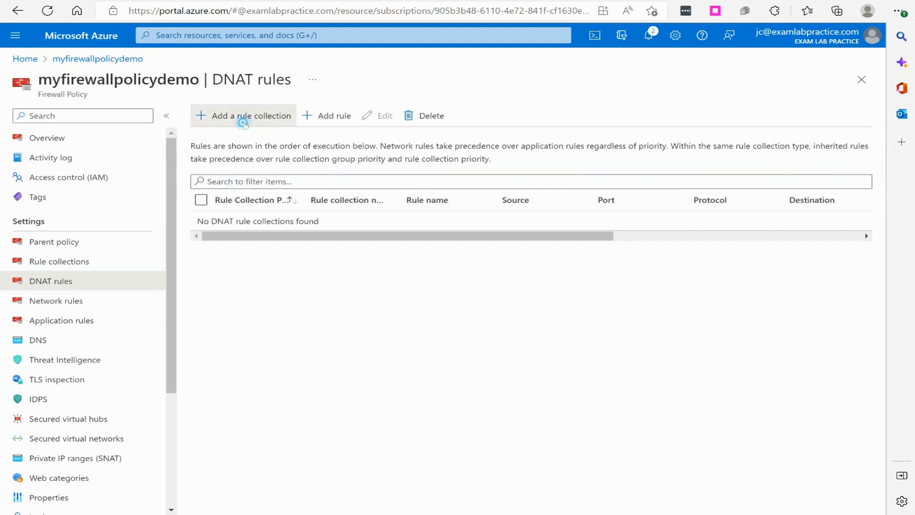
click(244, 121)
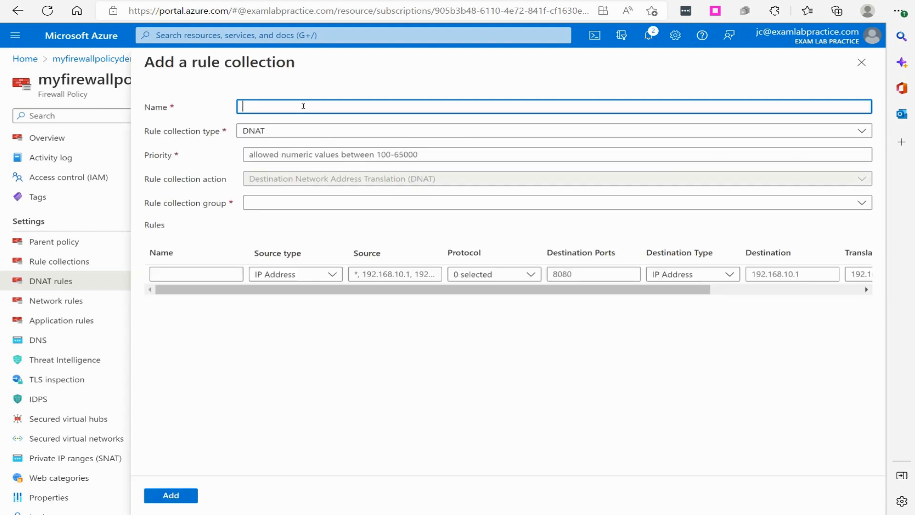
text(dnatcollection)
click(280, 136)
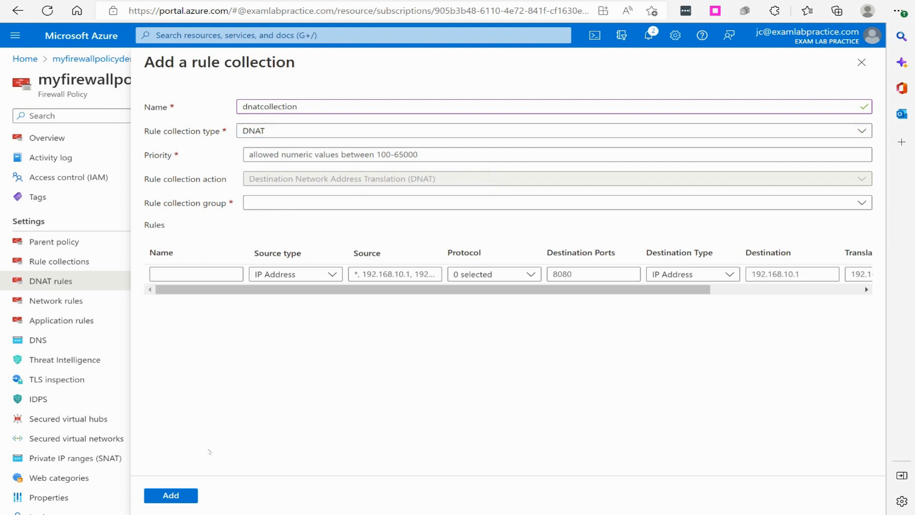
- Give dnatcollection priority 102, assign it to DefaultDnatRuleCollectionGroup, and add it to the policy
click(186, 498)
click(298, 154)
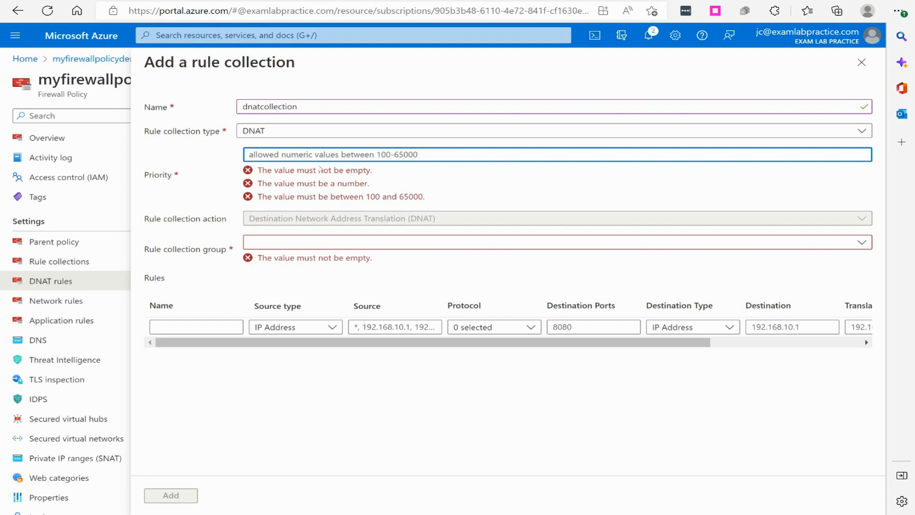
text(103)
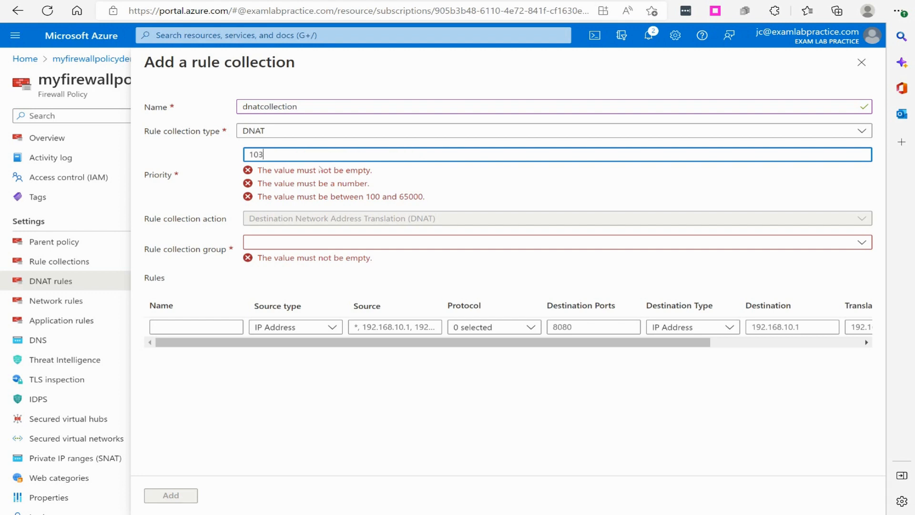
key(BackSpace)
text(2)
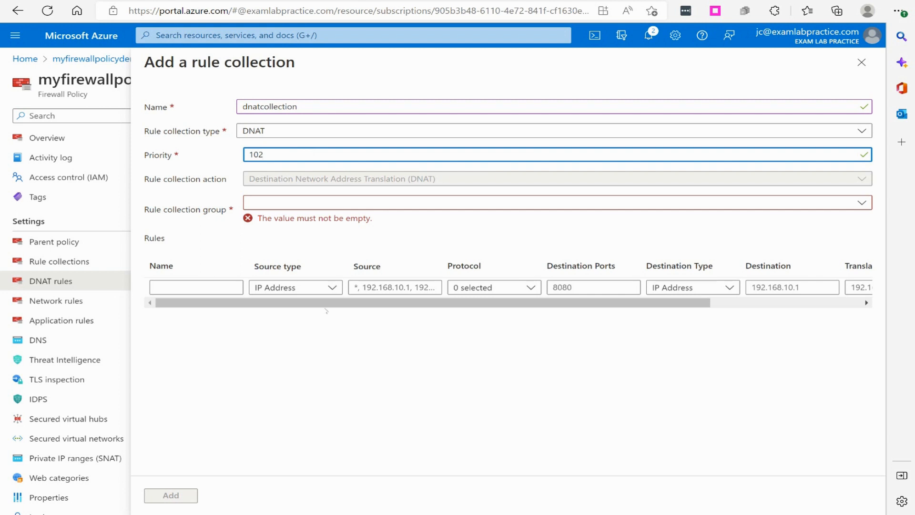
click(278, 204)
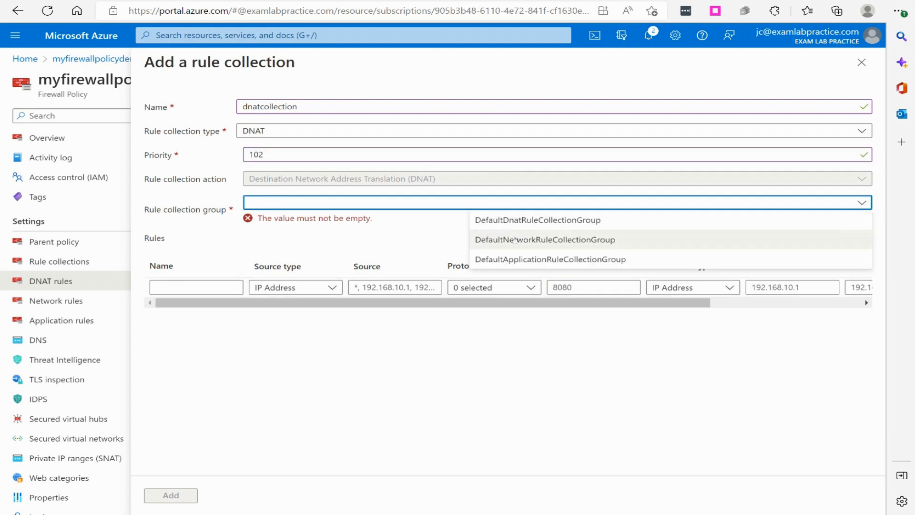
click(533, 218)
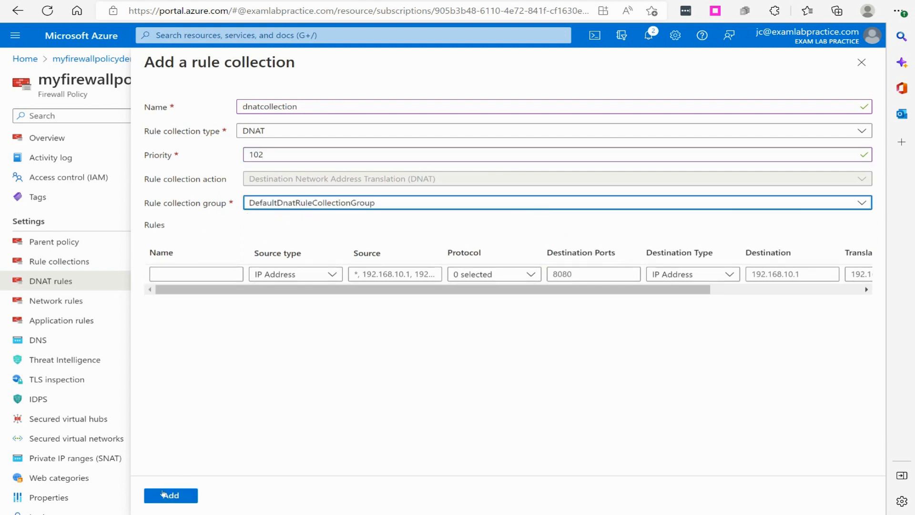
click(163, 494)
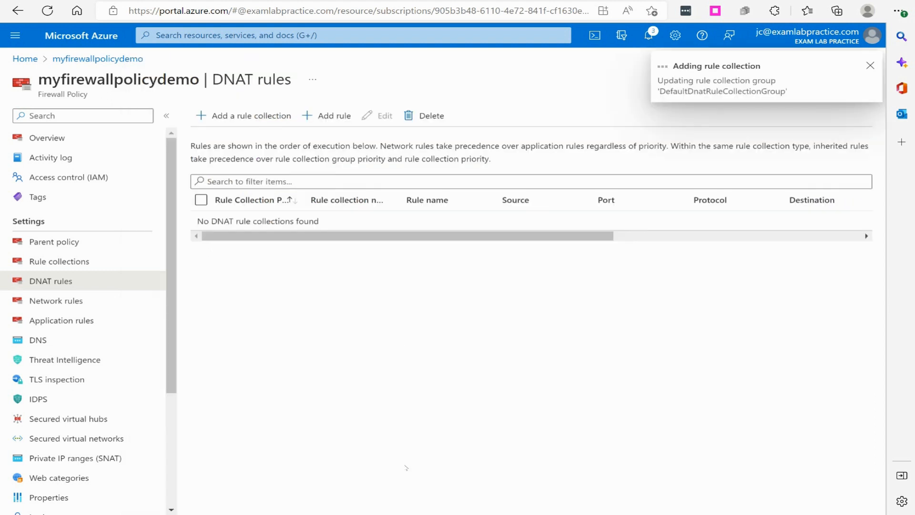
- Start a new DNAT rule assigned to DefaultDnatRuleCollectionGroup and the dnatcollection rule collection
click(329, 116)
click(652, 143)
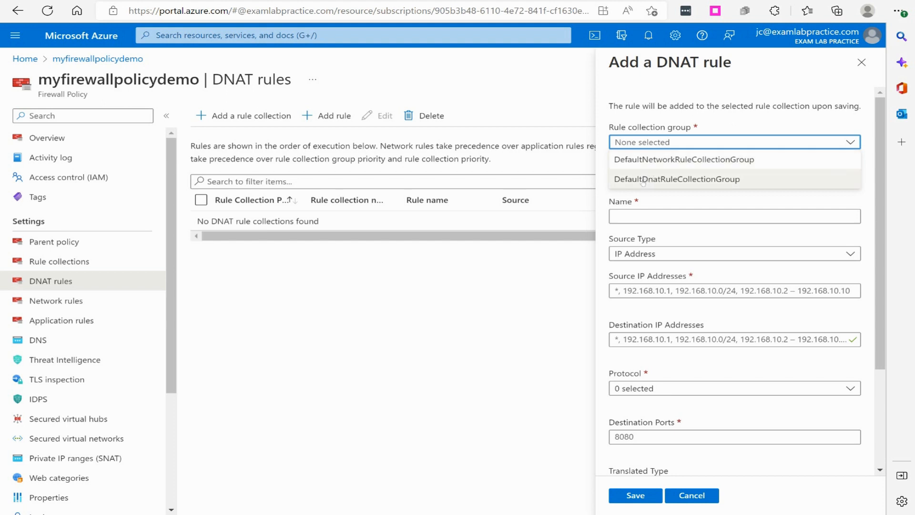
click(673, 180)
click(670, 179)
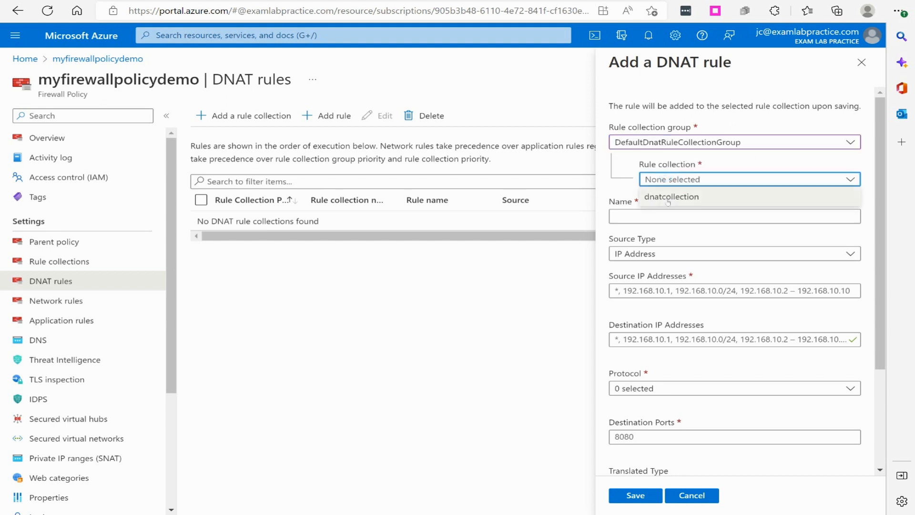
click(674, 202)
- Name the DNAT rule TranslateToWebServer and set its source IP addresses to *
click(649, 217)
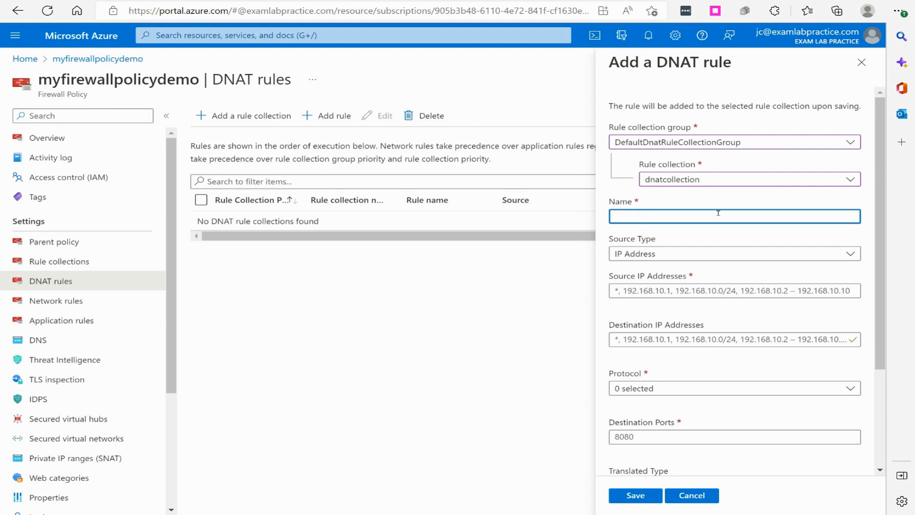
text(translateToWebServer)
click(619, 218)
key(BackSpace)
text(T)
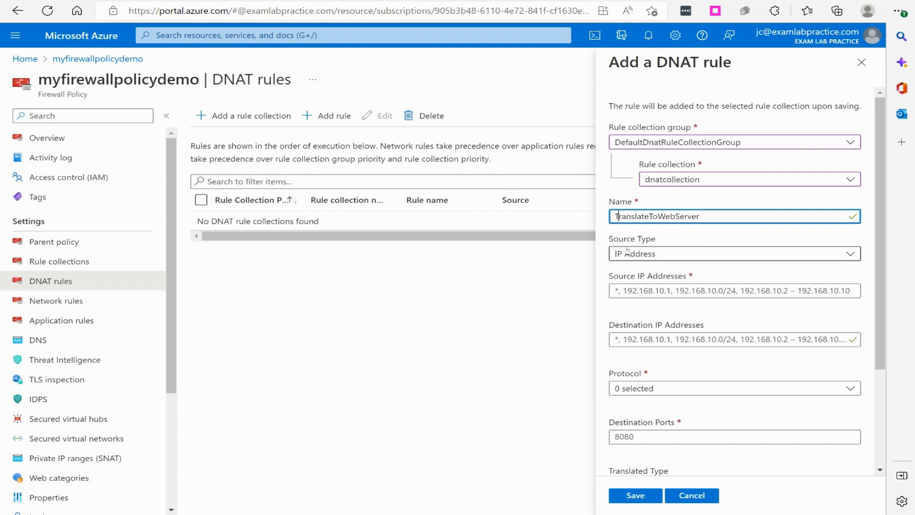
click(638, 291)
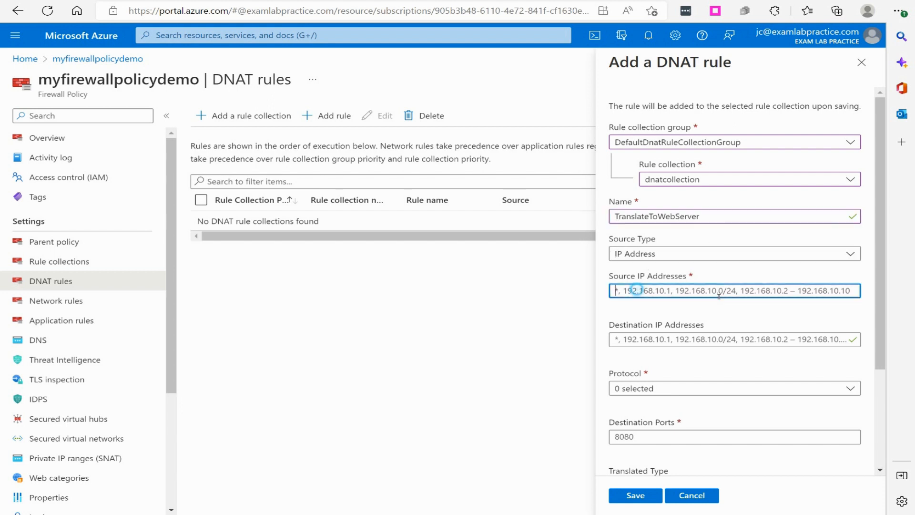
text(*)
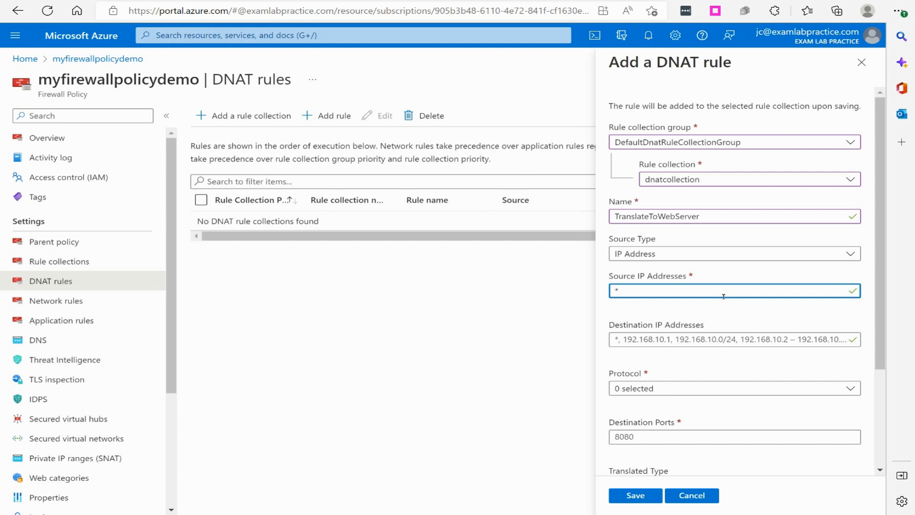
- Open the portal home in a new browser tab and go to the vNetDemoRG resource group, keeping the DNAT rule form open
click(633, 344)
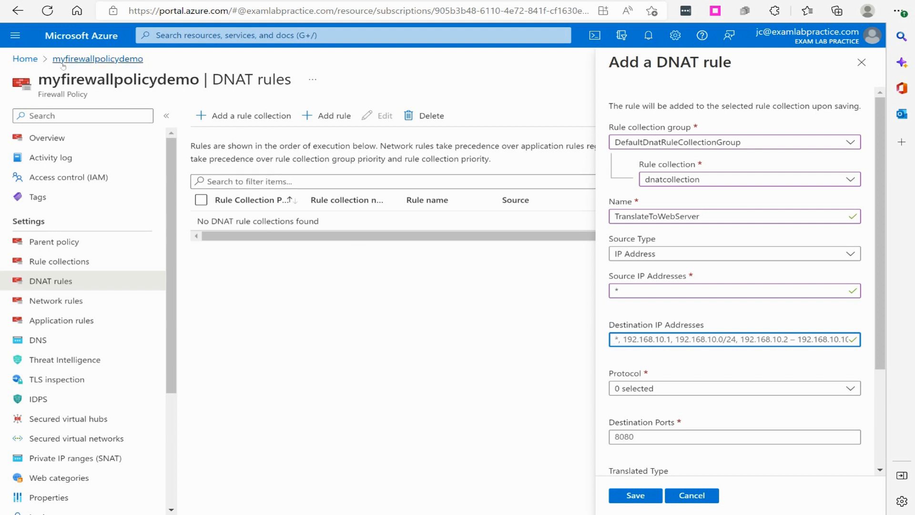
right_click(26, 58)
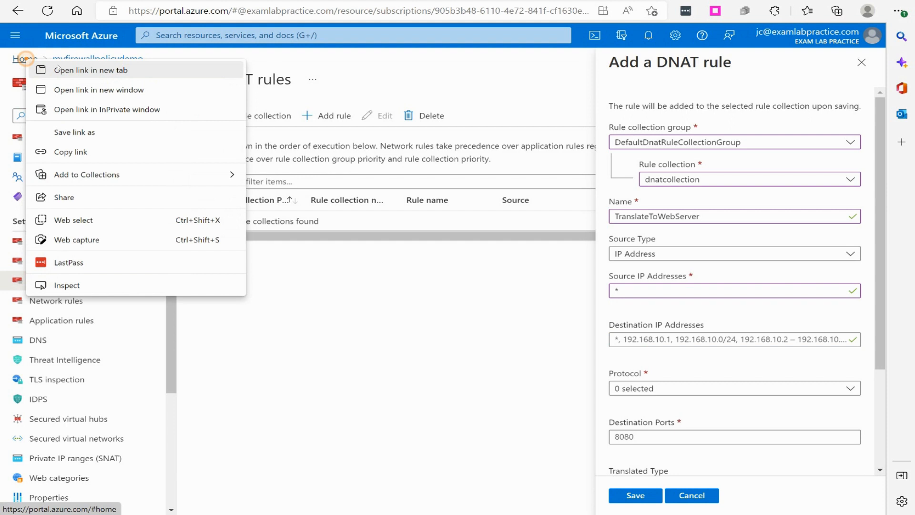
click(58, 70)
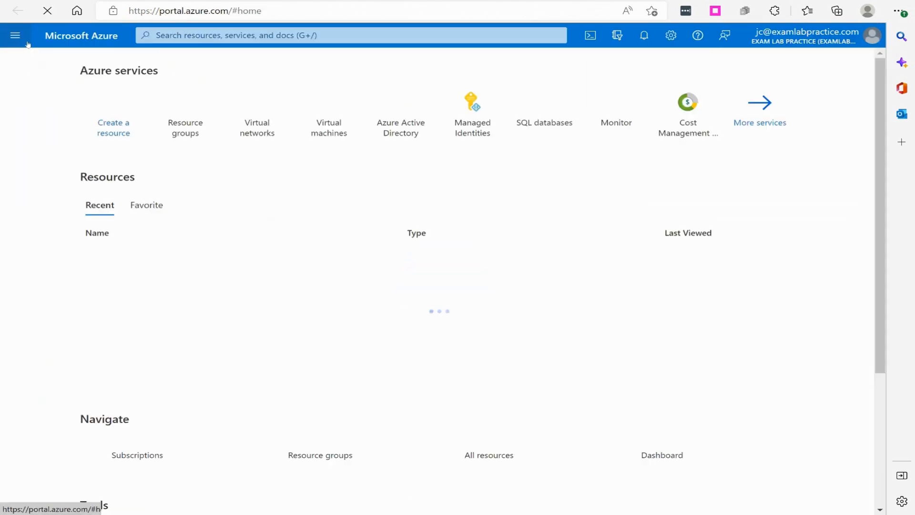
click(15, 35)
click(185, 105)
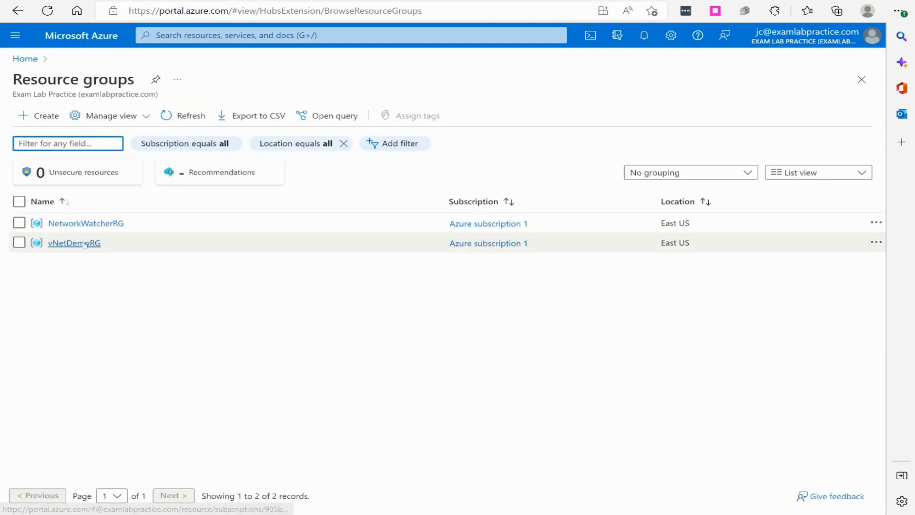
click(77, 241)
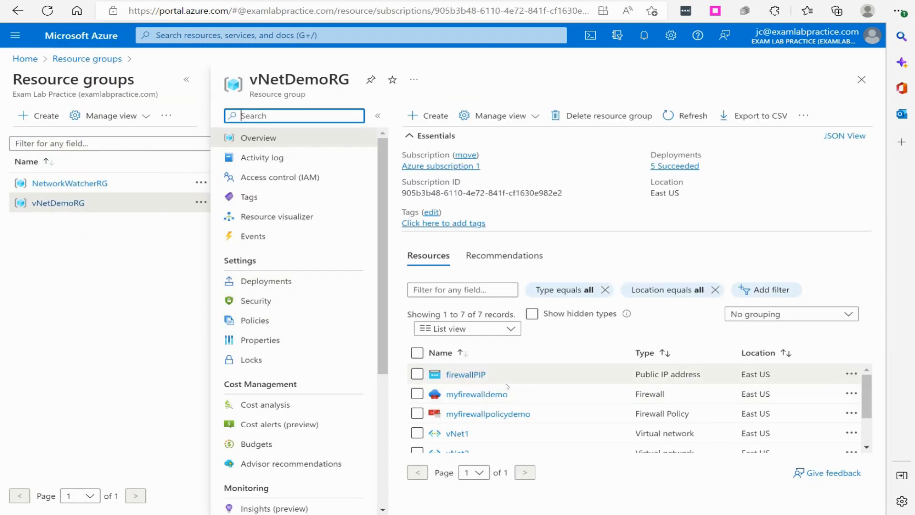
- Open the public IP configuration of myfirewalldemo and copy the IP address of its firewallPIP resource
scroll(488, 404, down, 3)
scroll(482, 400, up, 1)
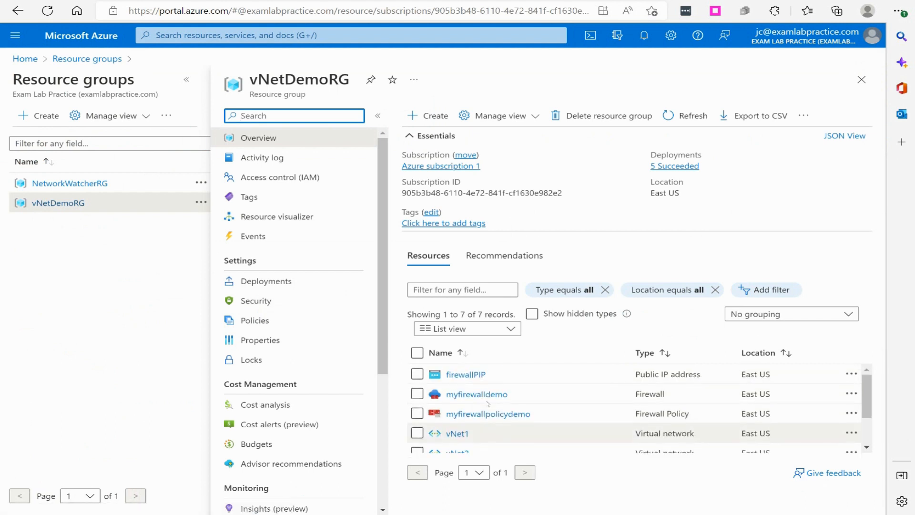
click(472, 396)
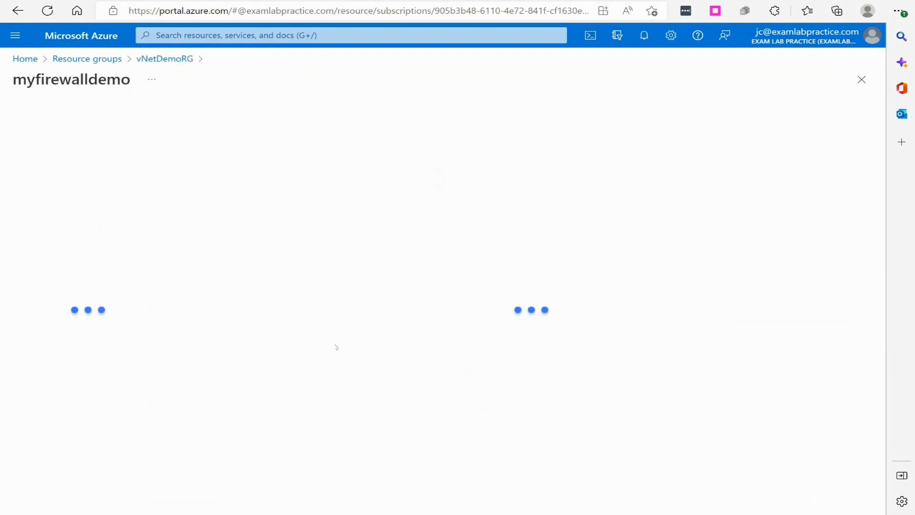
click(61, 242)
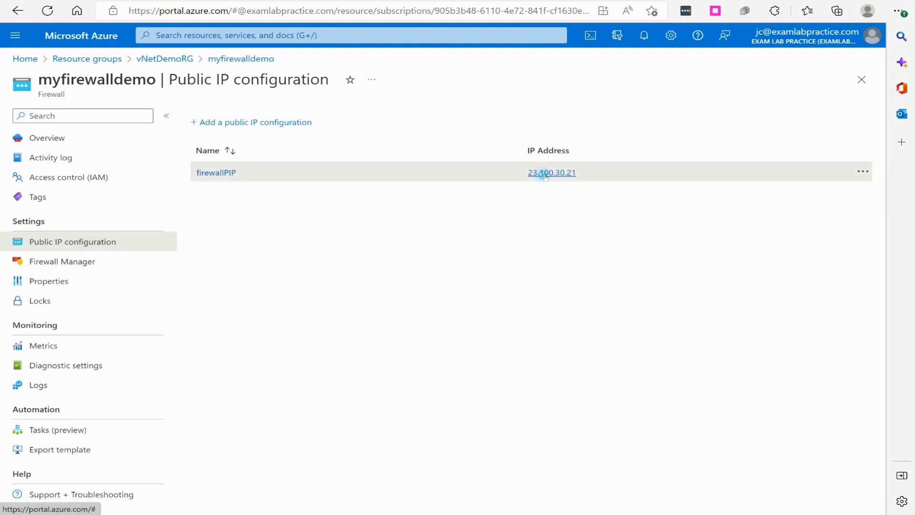
click(548, 173)
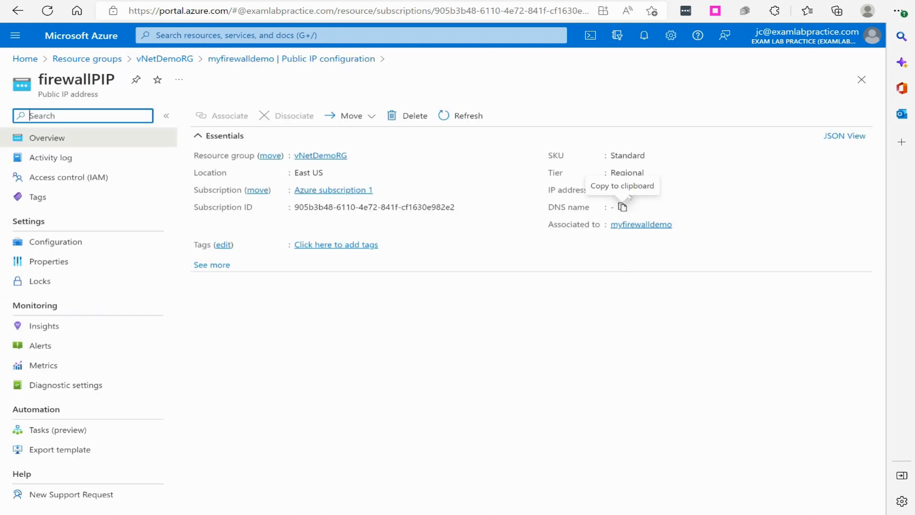
click(665, 190)
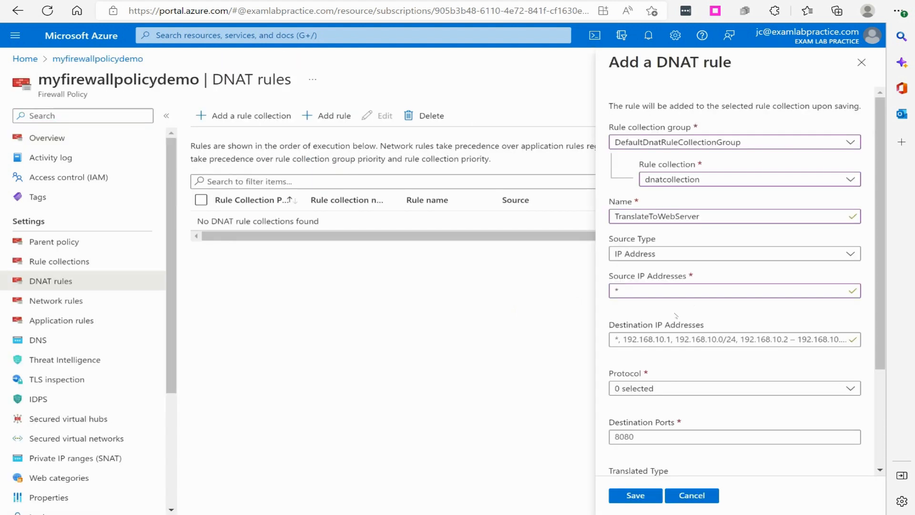
- Return to the DNAT rule form and set the destination IP address to the copied firewall address 23.100.30.21
click(667, 339)
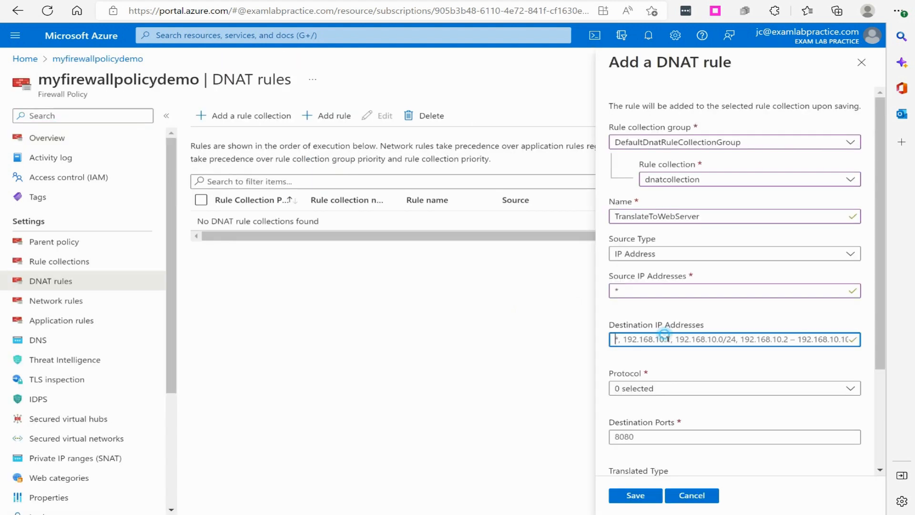
key(ctrl+v)
click(712, 318)
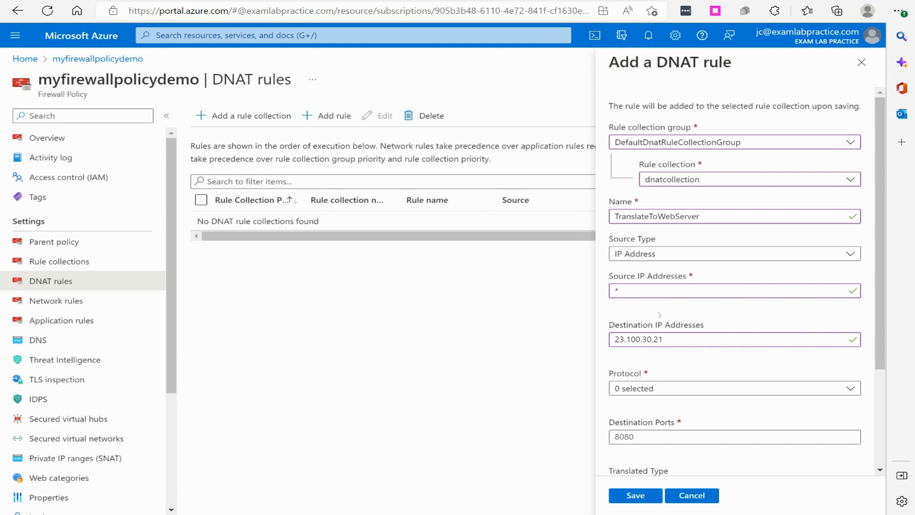
- Set the DNAT rule's protocol to TCP and its destination port to 443
scroll(663, 341, down, 1)
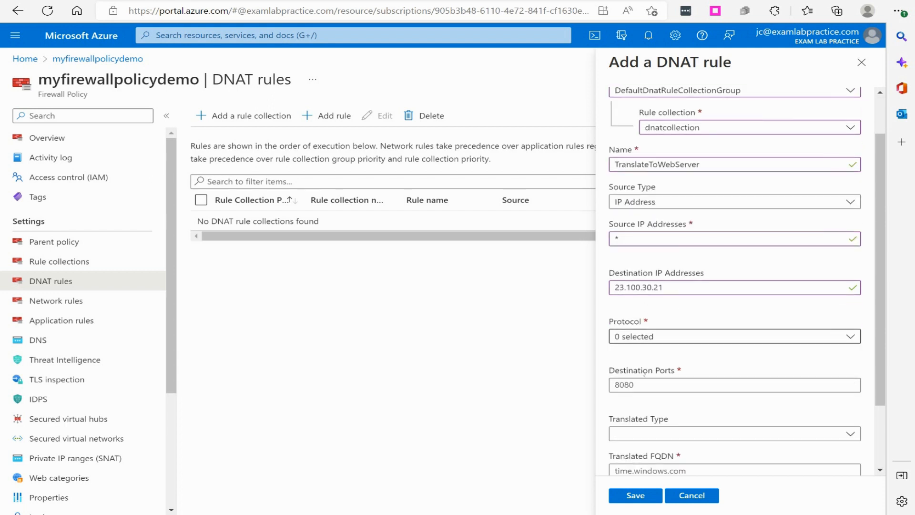
click(705, 330)
click(709, 348)
click(700, 303)
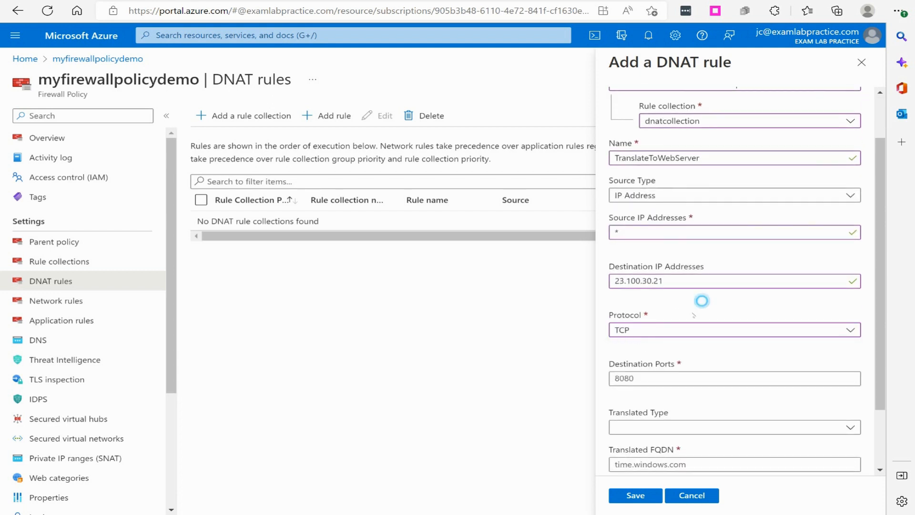
click(637, 382)
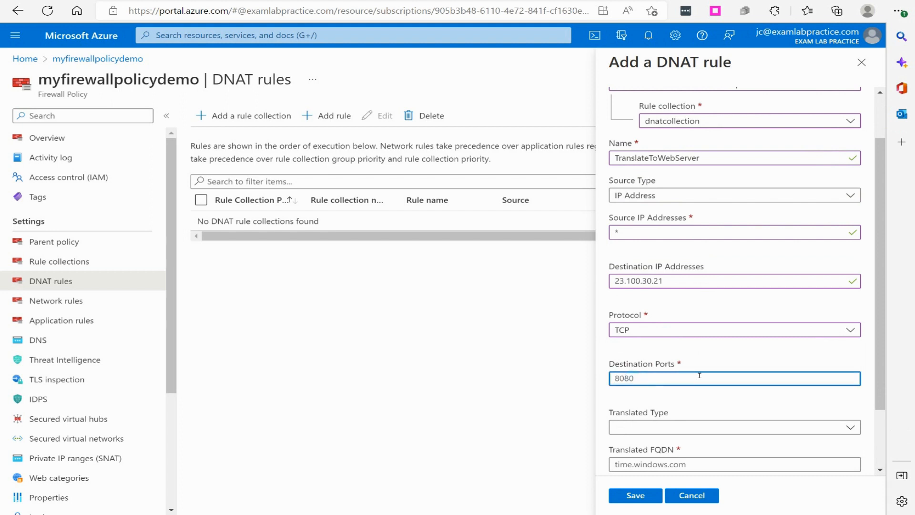
text(443)
- Set the DNAT rule's translated type to IP address and its translated address to 23.100.30.21
scroll(699, 363, down, 2)
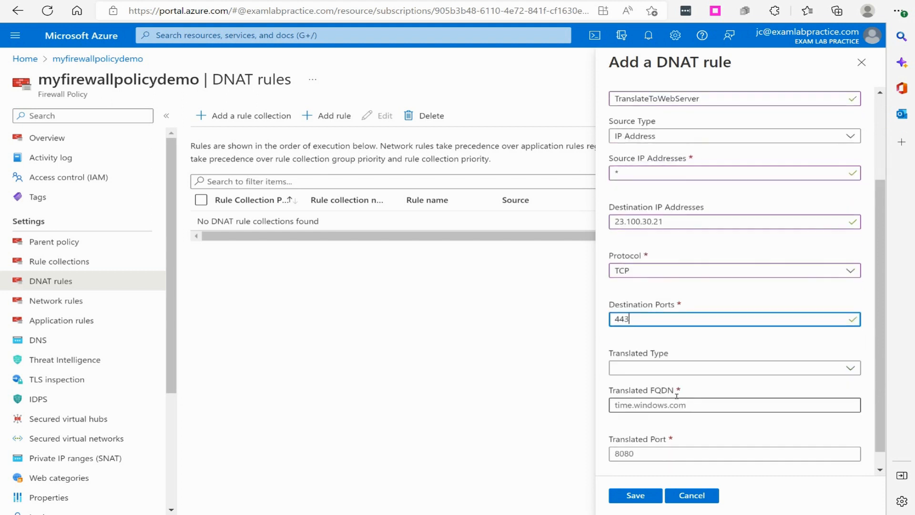
click(667, 348)
click(667, 365)
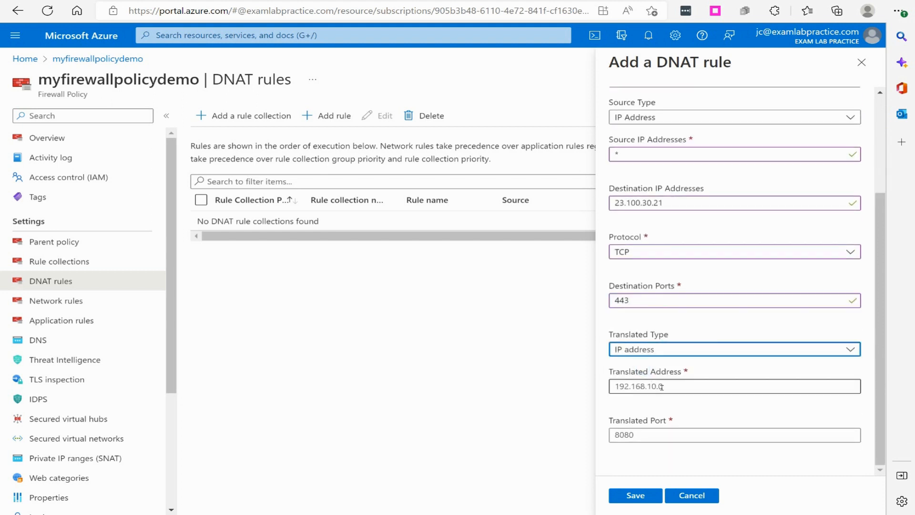
click(661, 349)
click(649, 349)
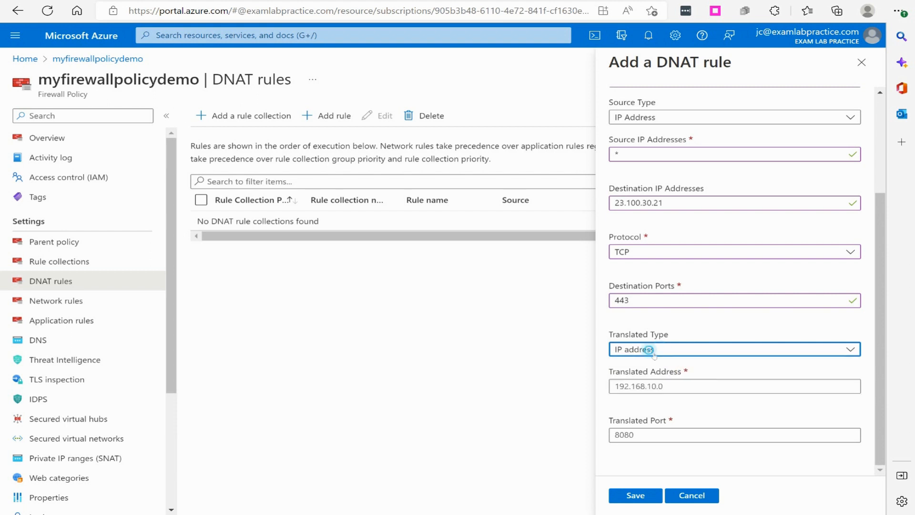
click(642, 388)
key(ctrl+v)
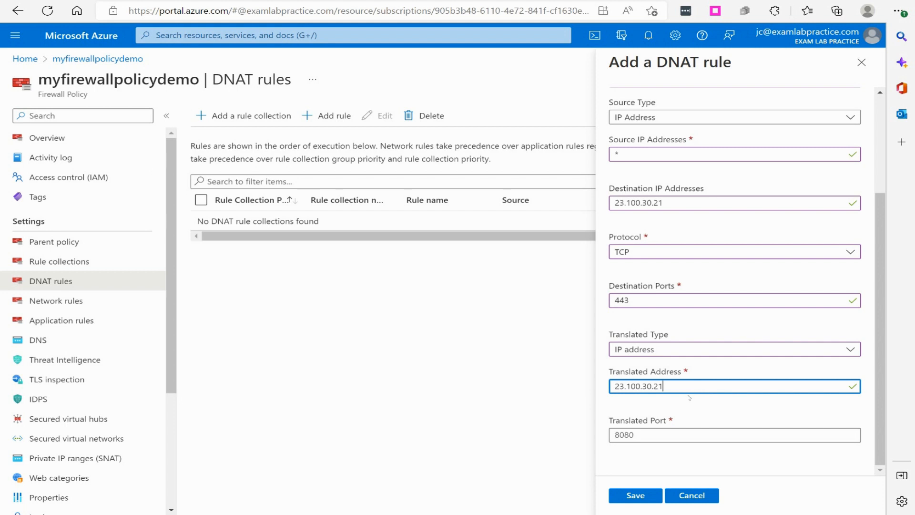
- Set the DNAT rule's translated port to 443 and save the rule
click(697, 435)
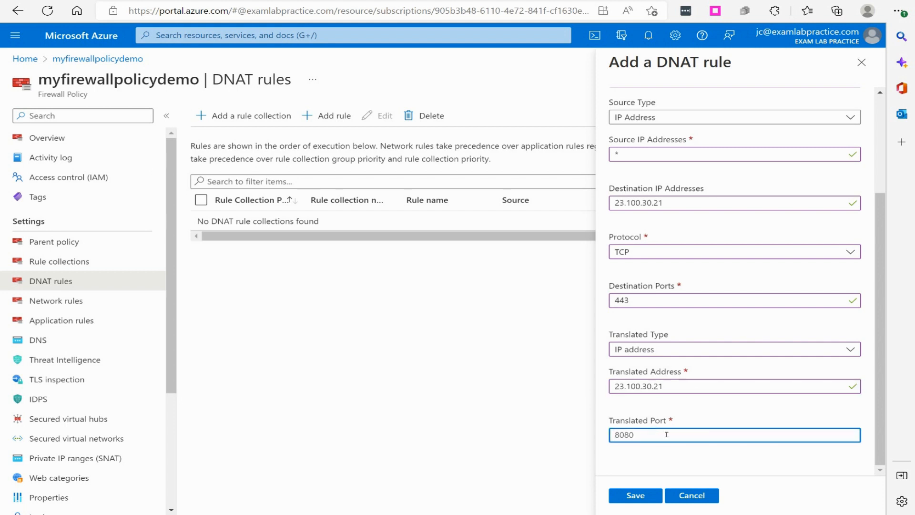
text(443)
click(622, 494)
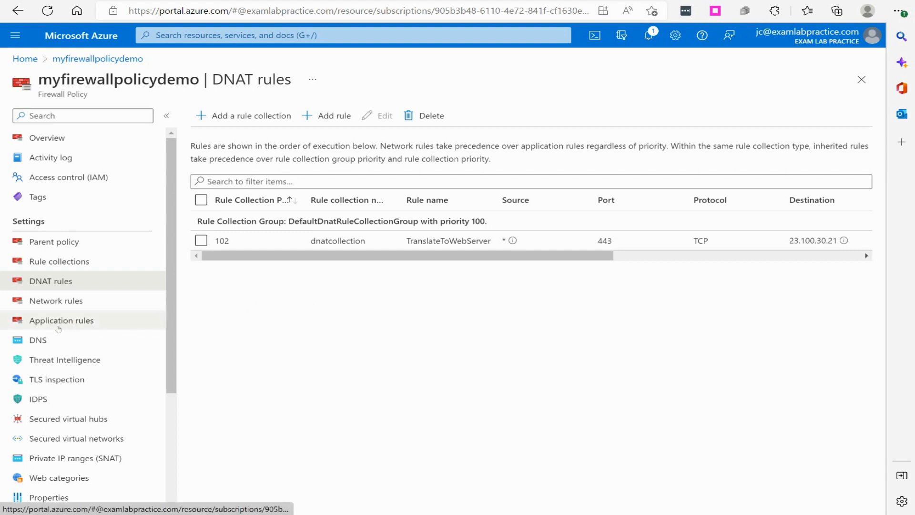
- Start a new rule collection in the policy's application rules and name it apprulecollection
click(101, 327)
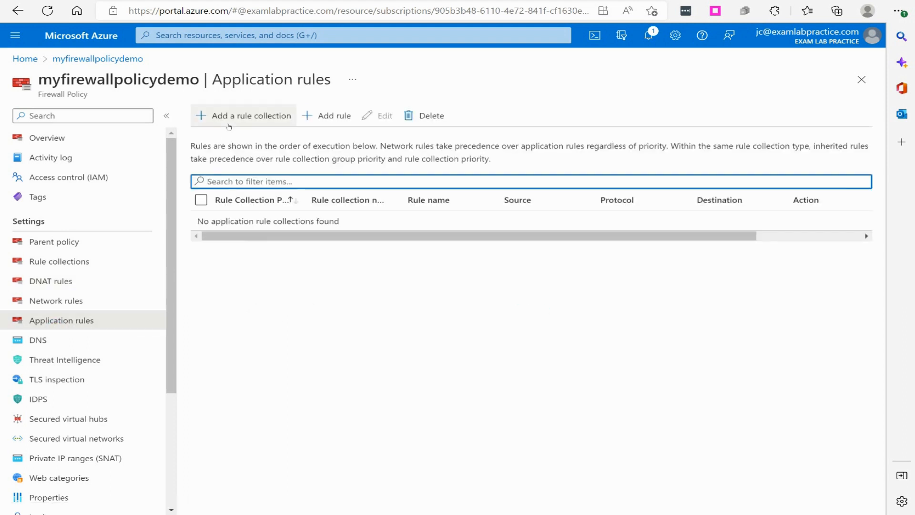
click(227, 119)
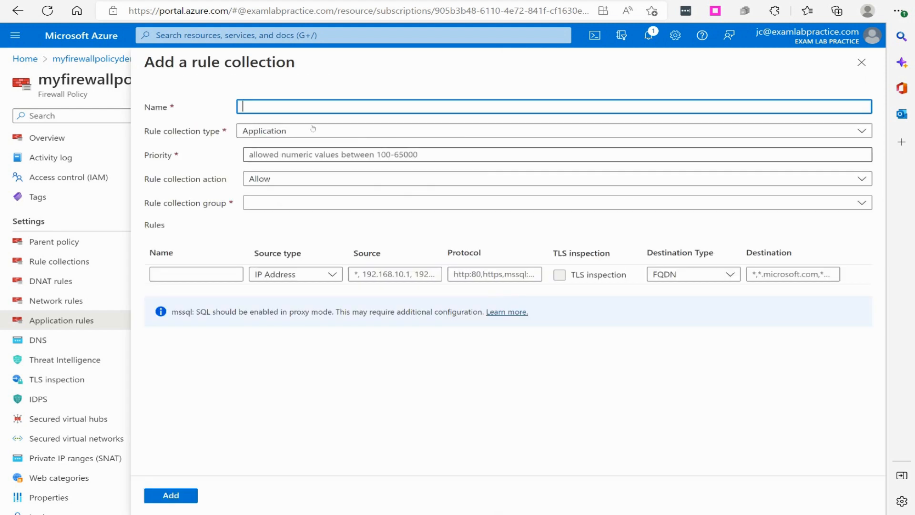
text(appru)
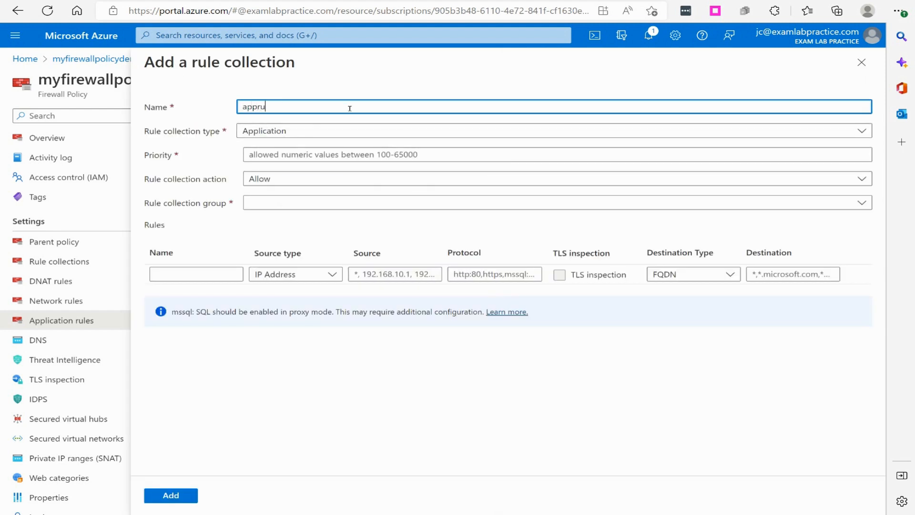
text(lecollection)
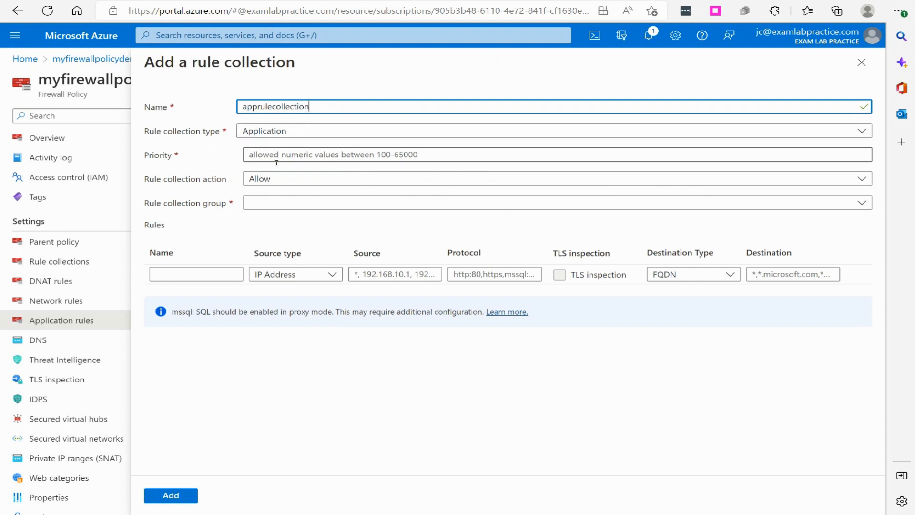
- Give apprulecollection priority 105, assign it to DefaultApplicationRuleCollectionGroup, and add it to the policy
click(260, 157)
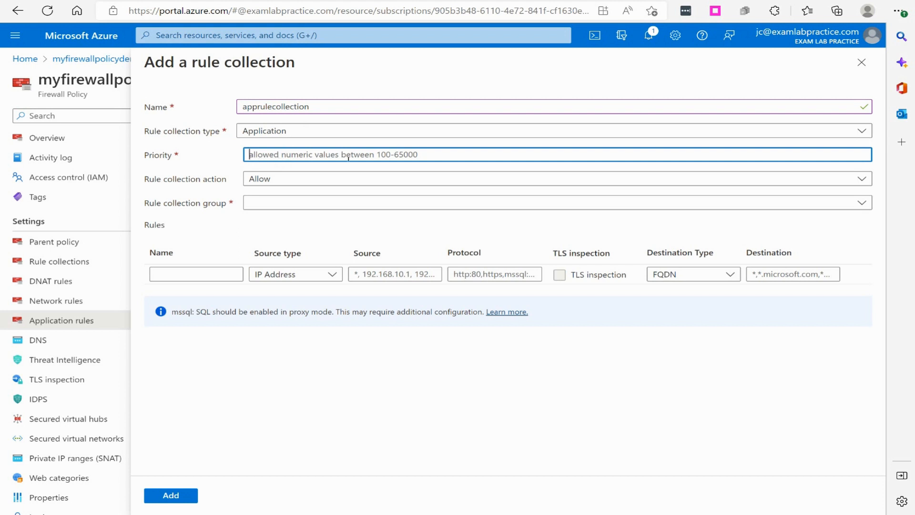
text(105)
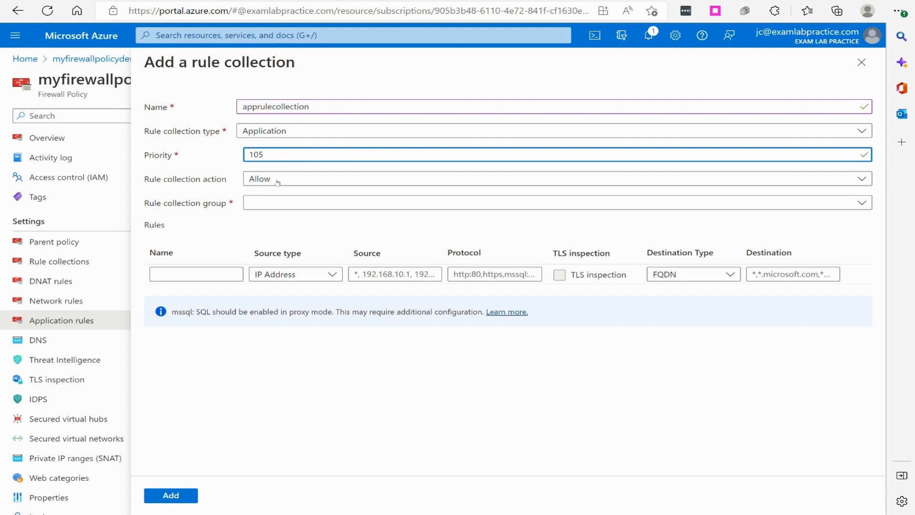
click(271, 202)
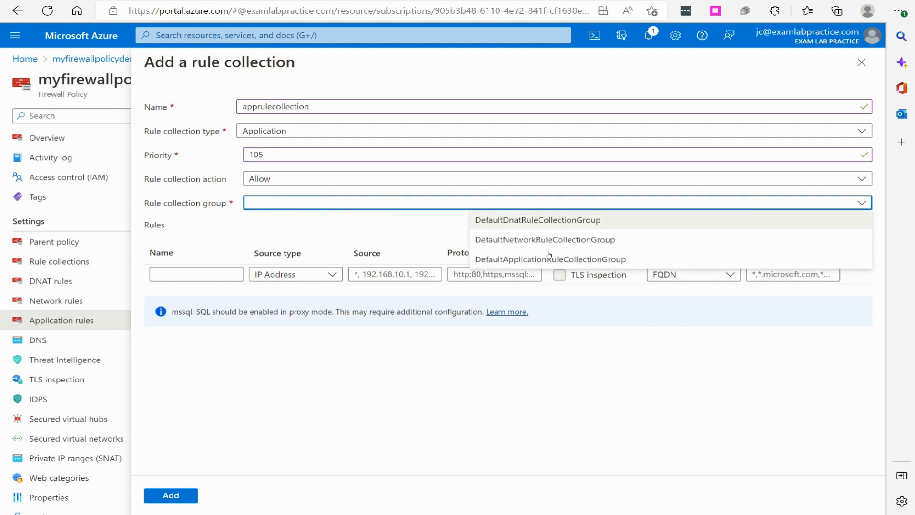
click(536, 262)
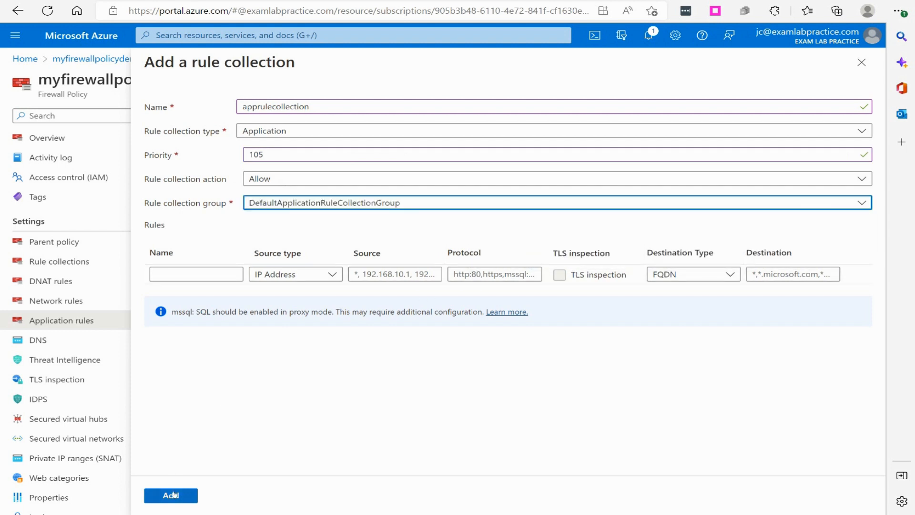
click(171, 495)
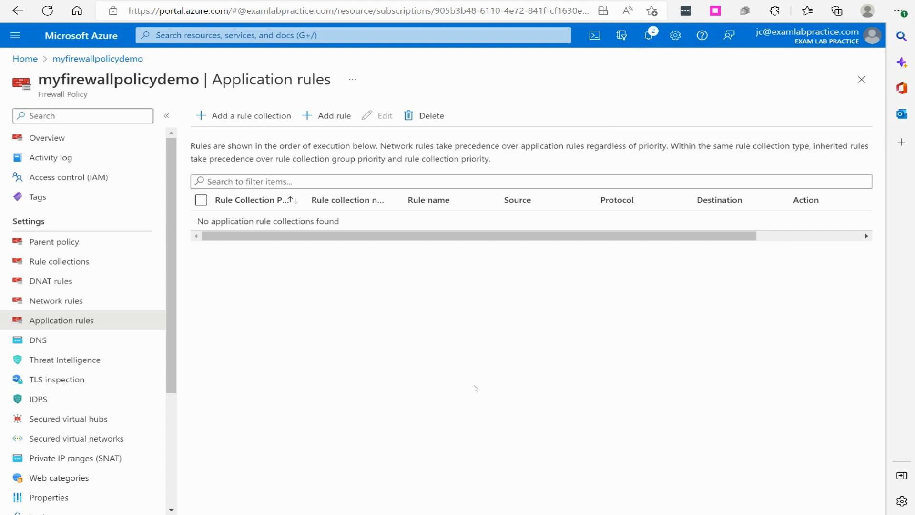
- Start a new application rule assigned to DefaultApplicationRuleCollectionGroup and the apprulecollection rule collection
click(335, 115)
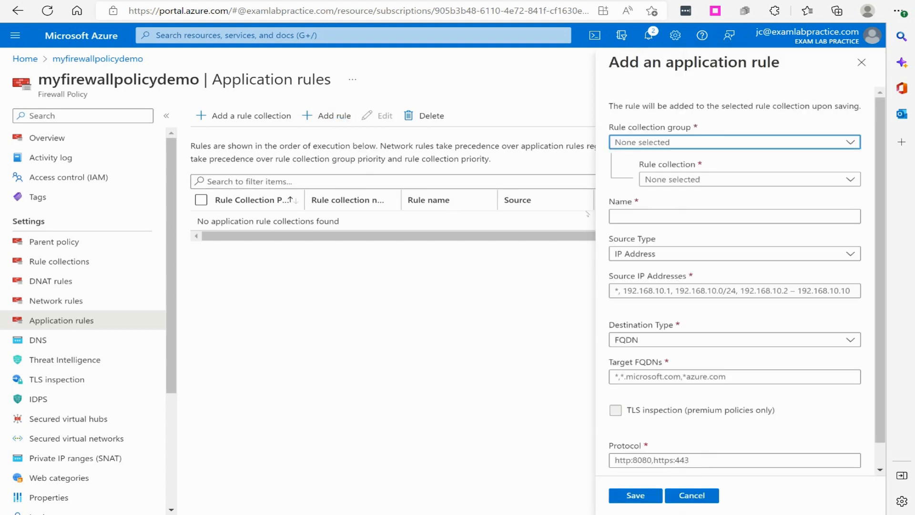
click(663, 142)
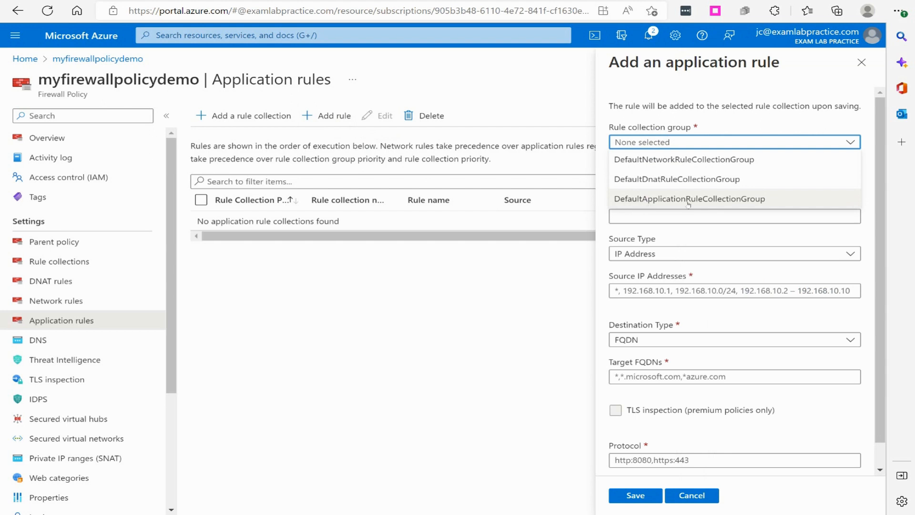
click(736, 202)
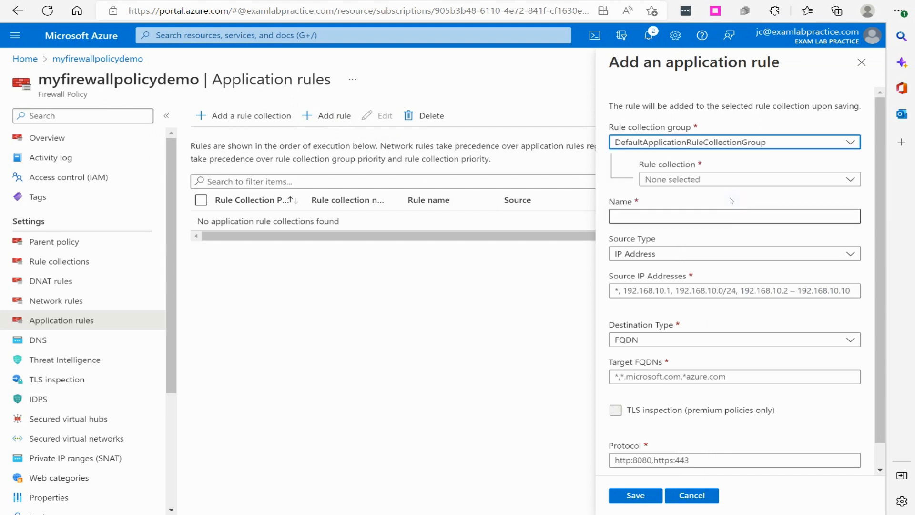
click(687, 180)
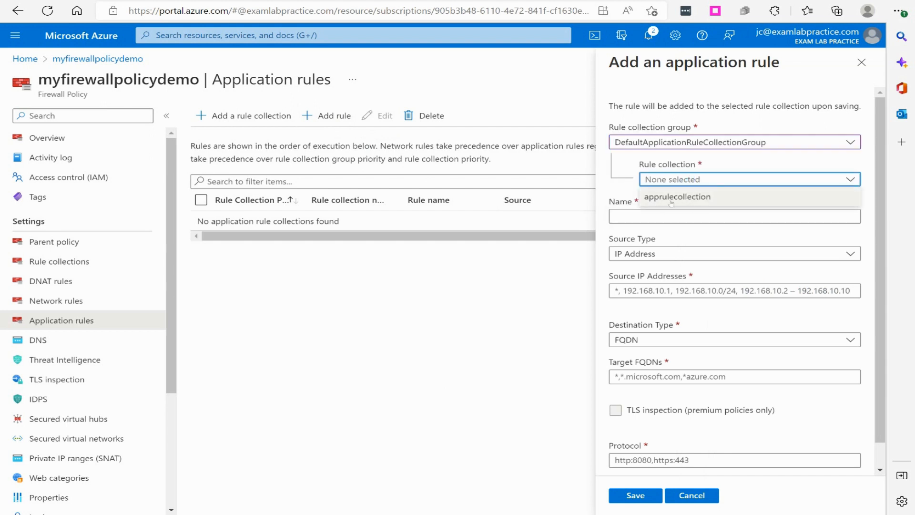
click(694, 198)
- Name the application rule examlabpractice-webserver, keep IP Address as its source type, and set the source IP addresses to *
click(739, 214)
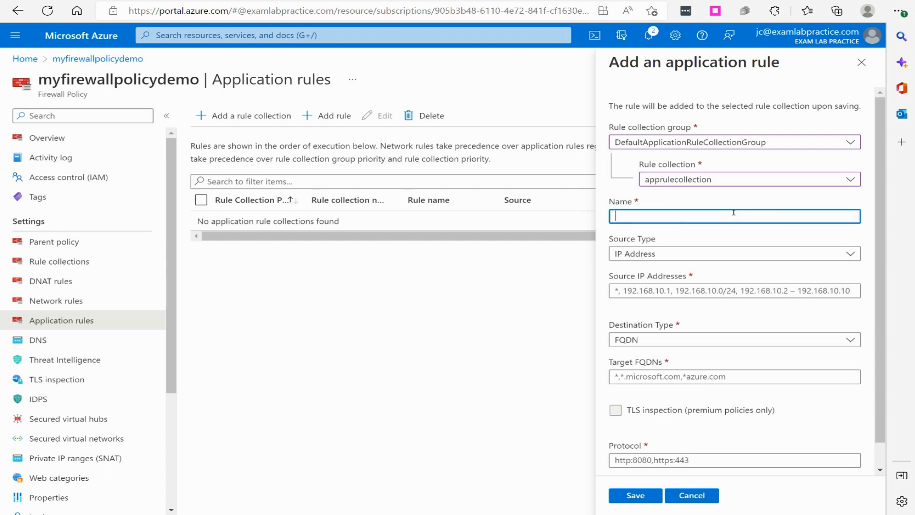
text(examlabpractice-webserver)
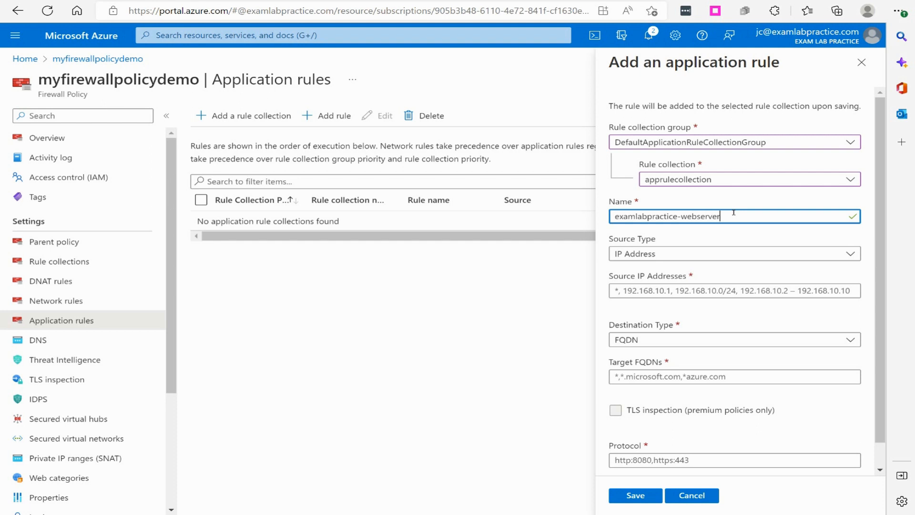
click(634, 254)
click(634, 255)
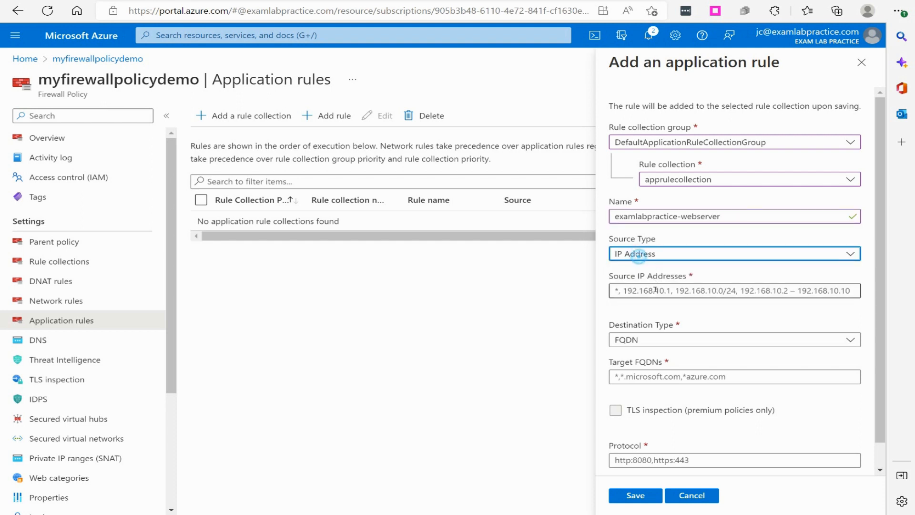
click(687, 292)
text(*)
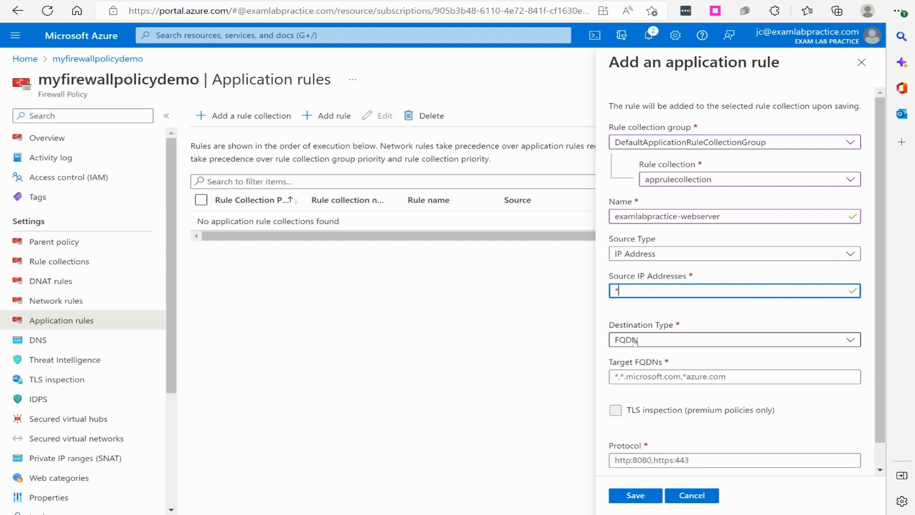
- Set the application rule's target FQDN to examlabpractice.com
click(640, 379)
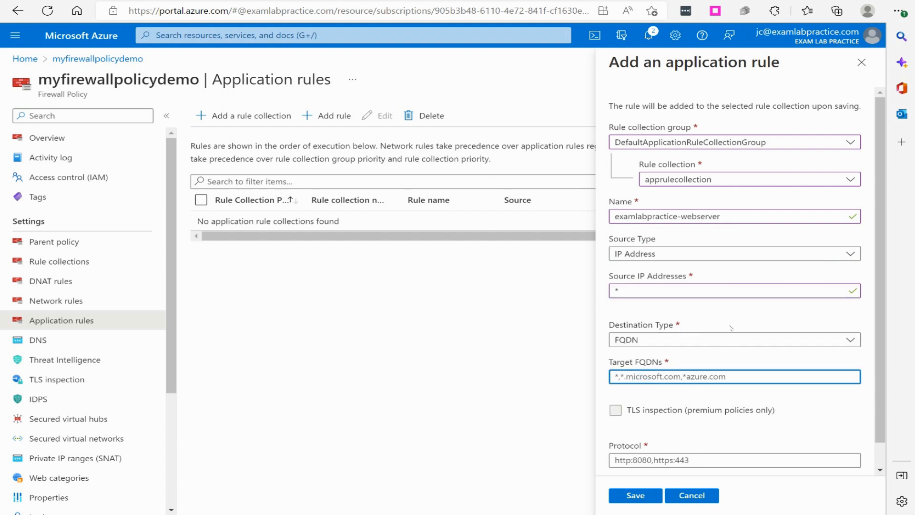
text(examlabp)
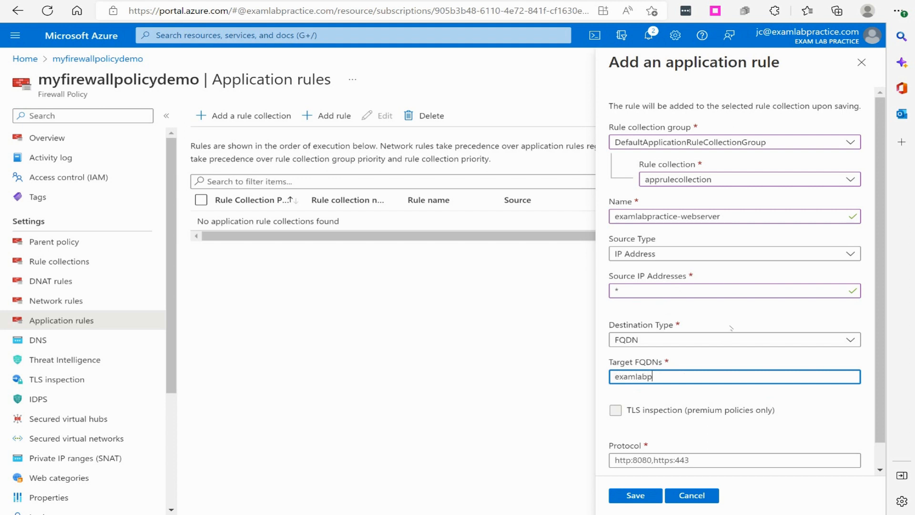
text(ractice.com)
- Set the application rule's protocol to https:443 and save the rule
scroll(744, 413, down, 1)
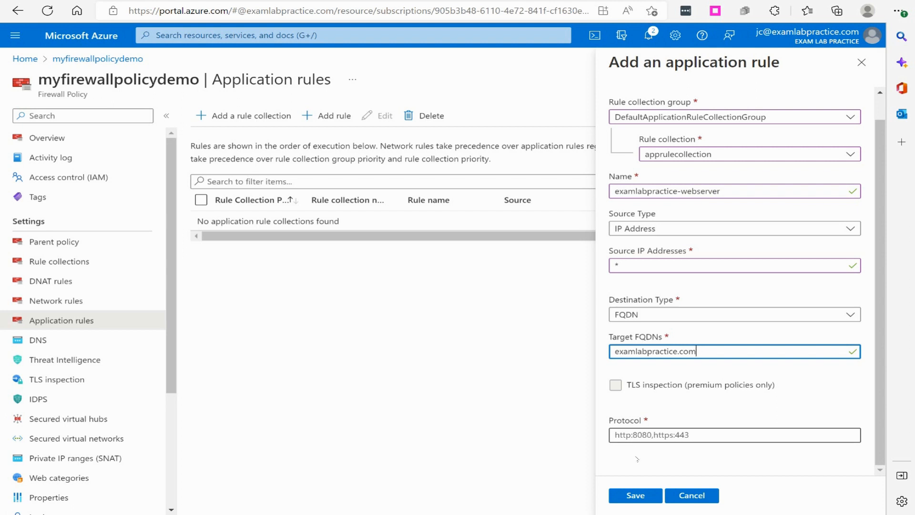
click(677, 437)
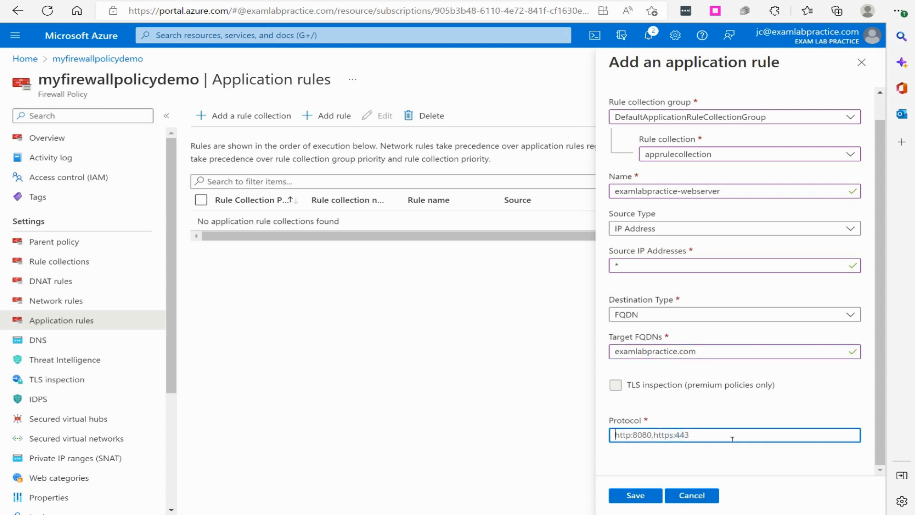
text(https:443)
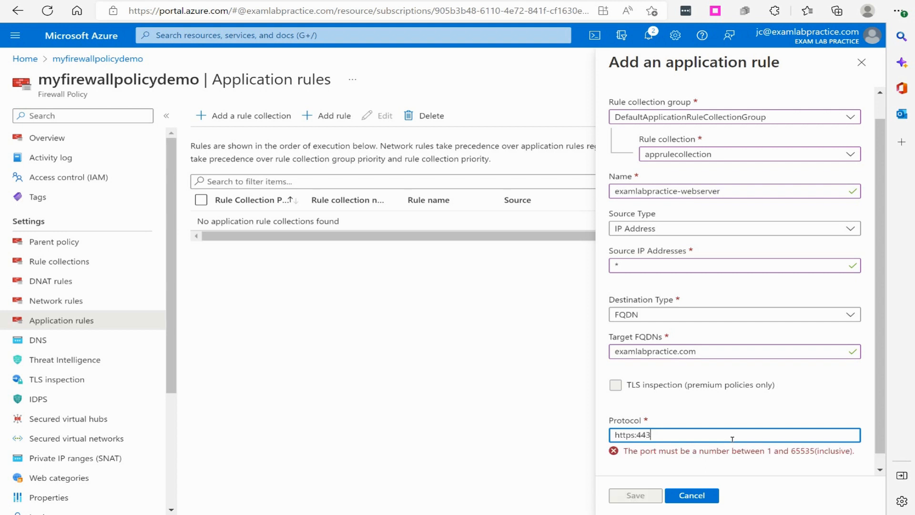
key(Tab)
key(Return)
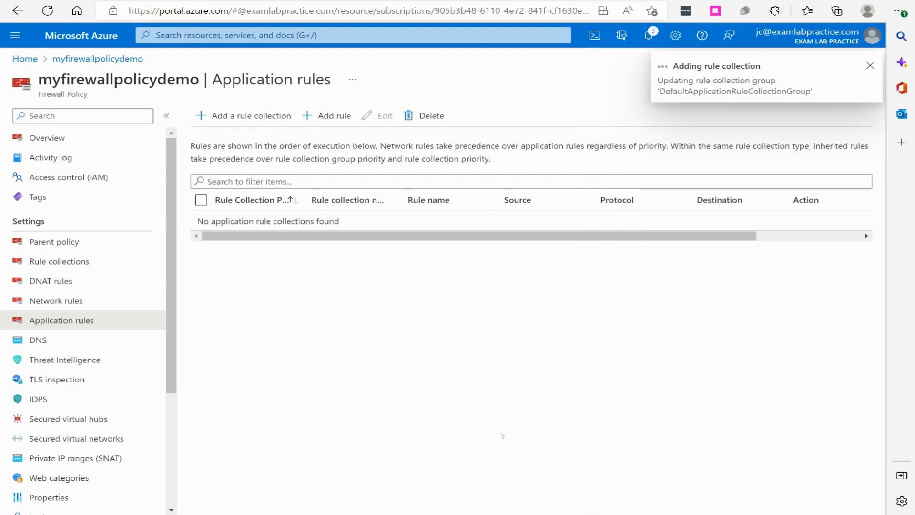